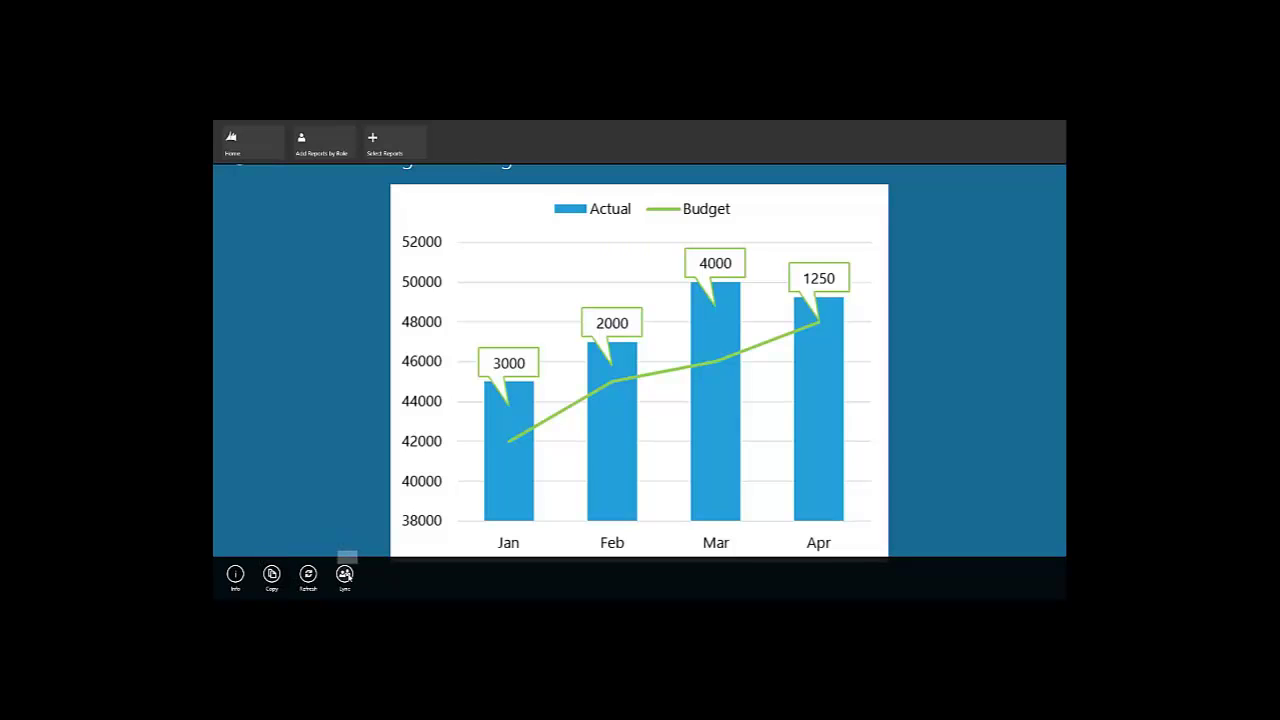
- Hide the Budget Tracking app bars and return to the Contoso, Fabrikam and Multicompany dashboard
left_click(329, 357)
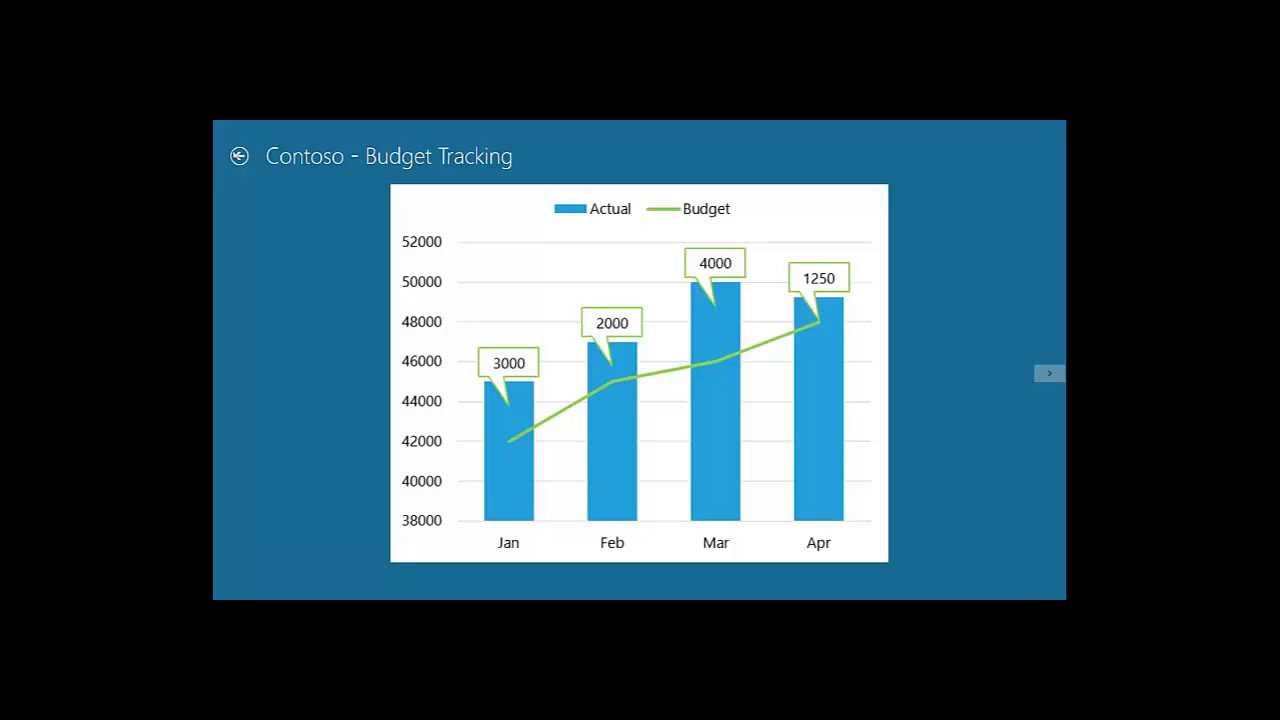
left_click(238, 156)
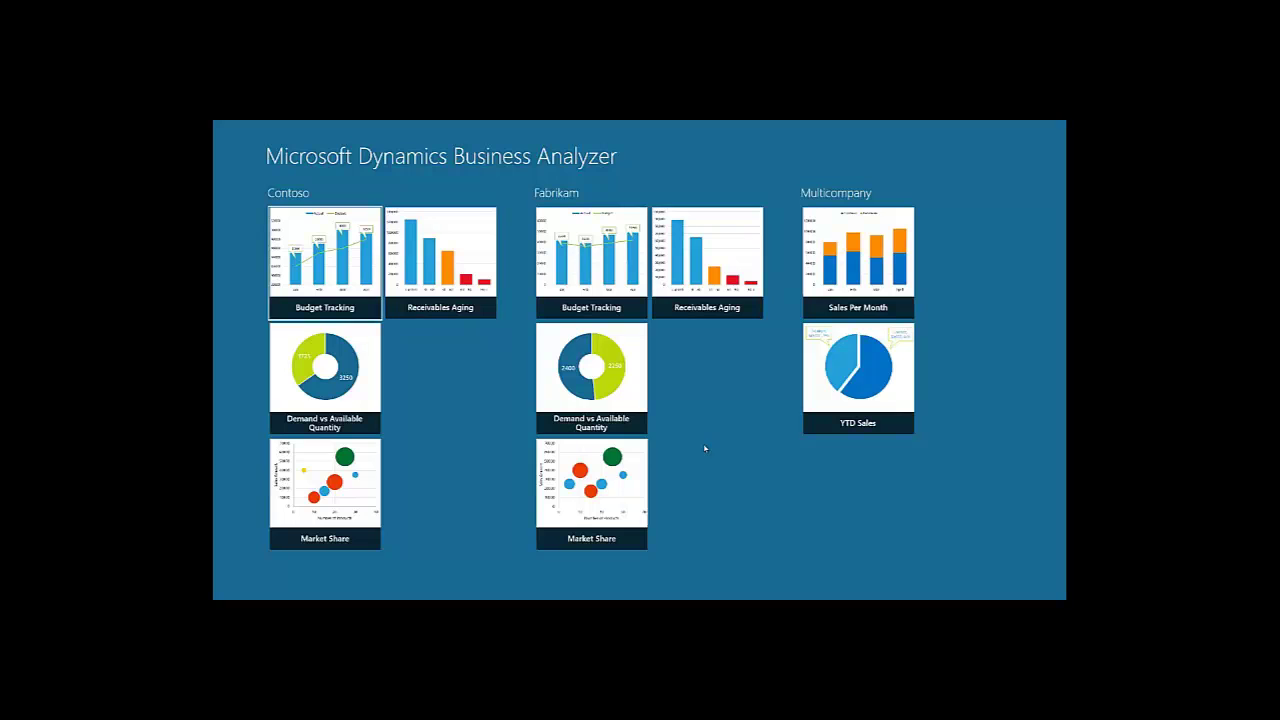
- Open the app's Configuration settings and switch Sample Report Mode off
key("super+c")
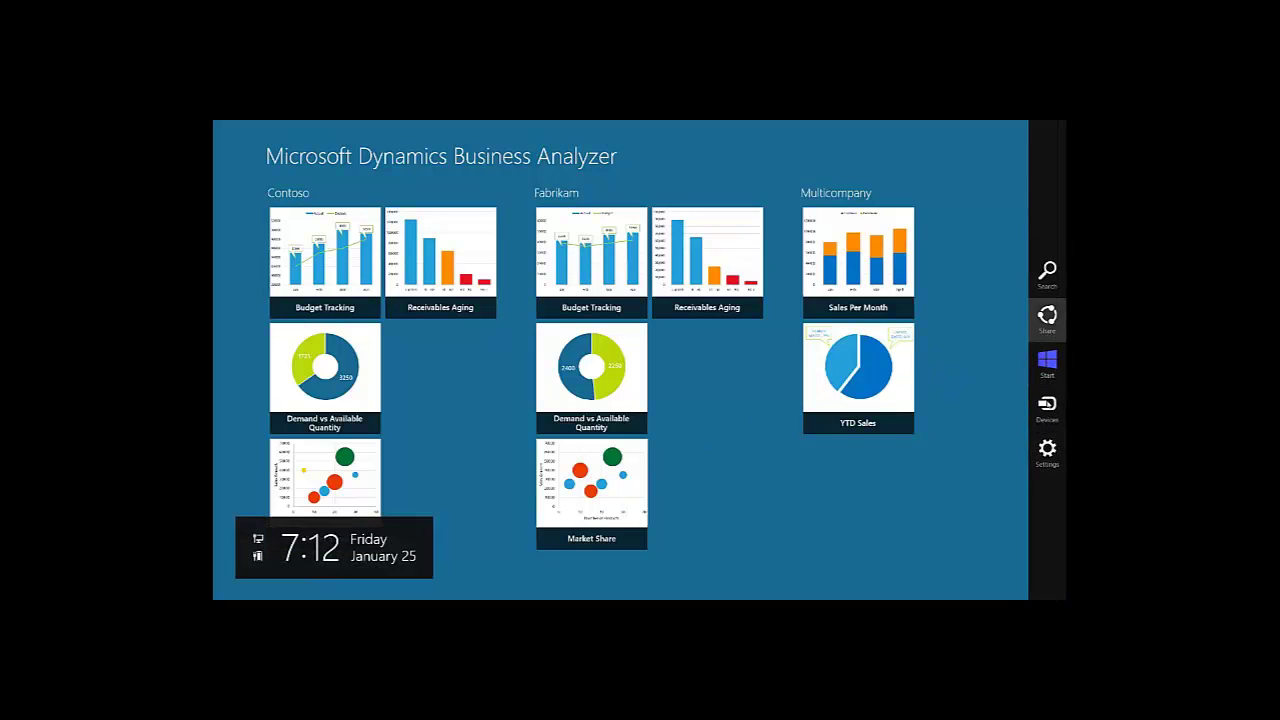
left_click(1047, 450)
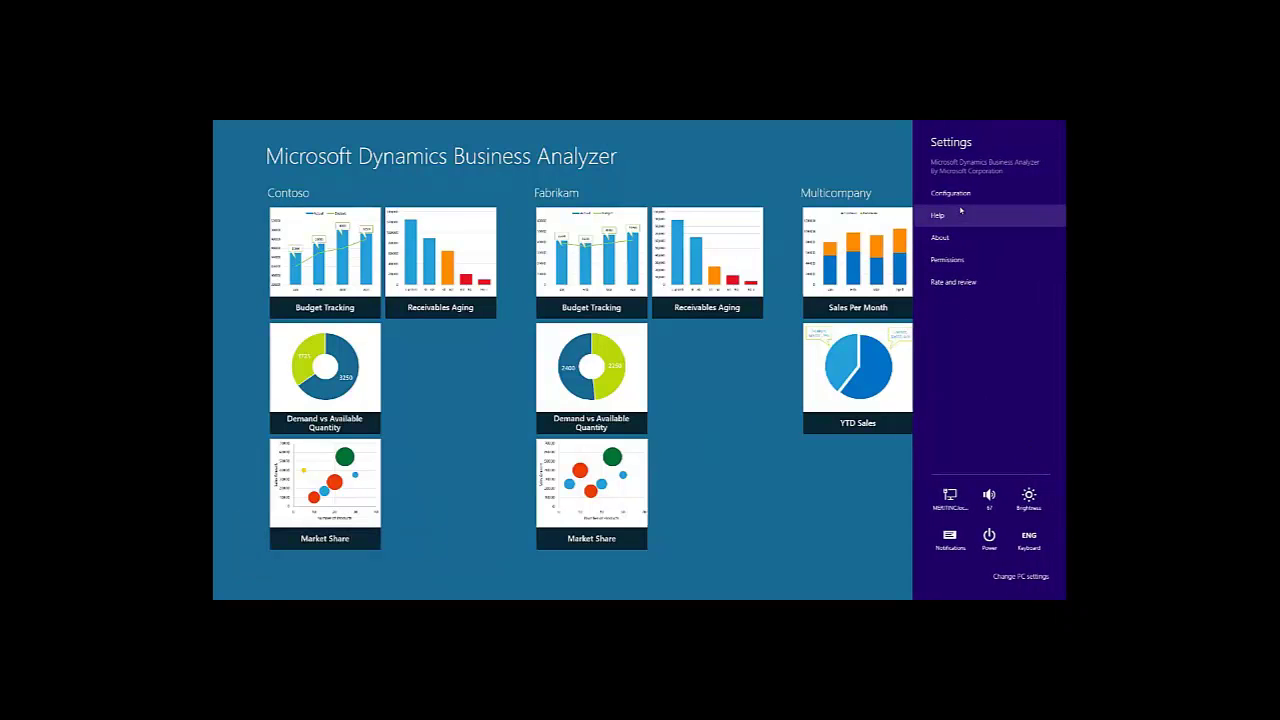
left_click(955, 194)
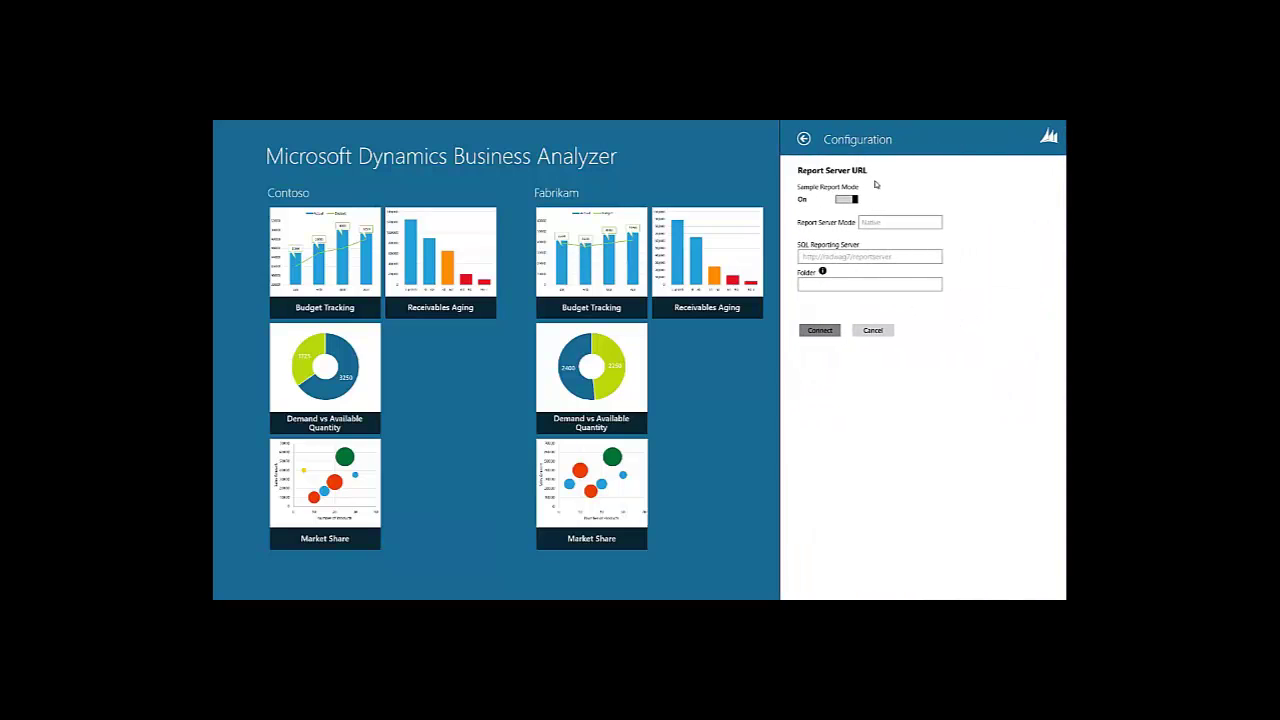
left_click(846, 200)
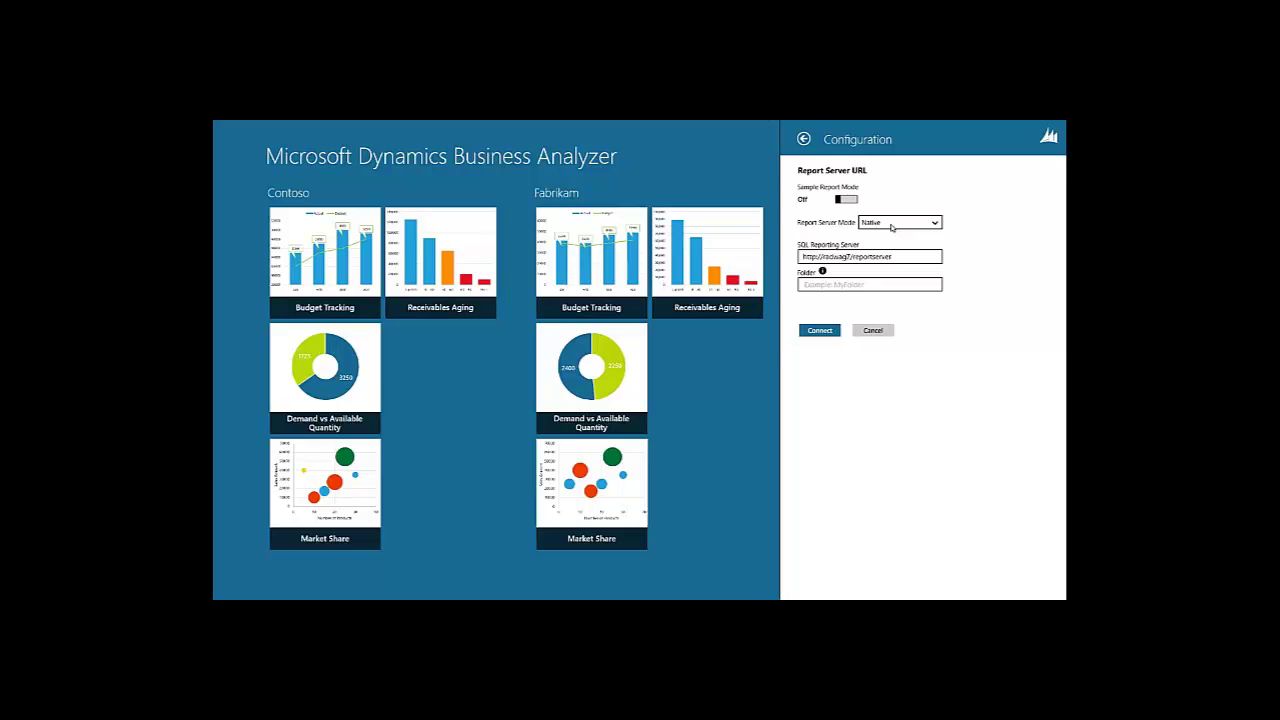
- Set Report Server Mode to Native after briefly trying SharePoint Integrated
left_click(891, 223)
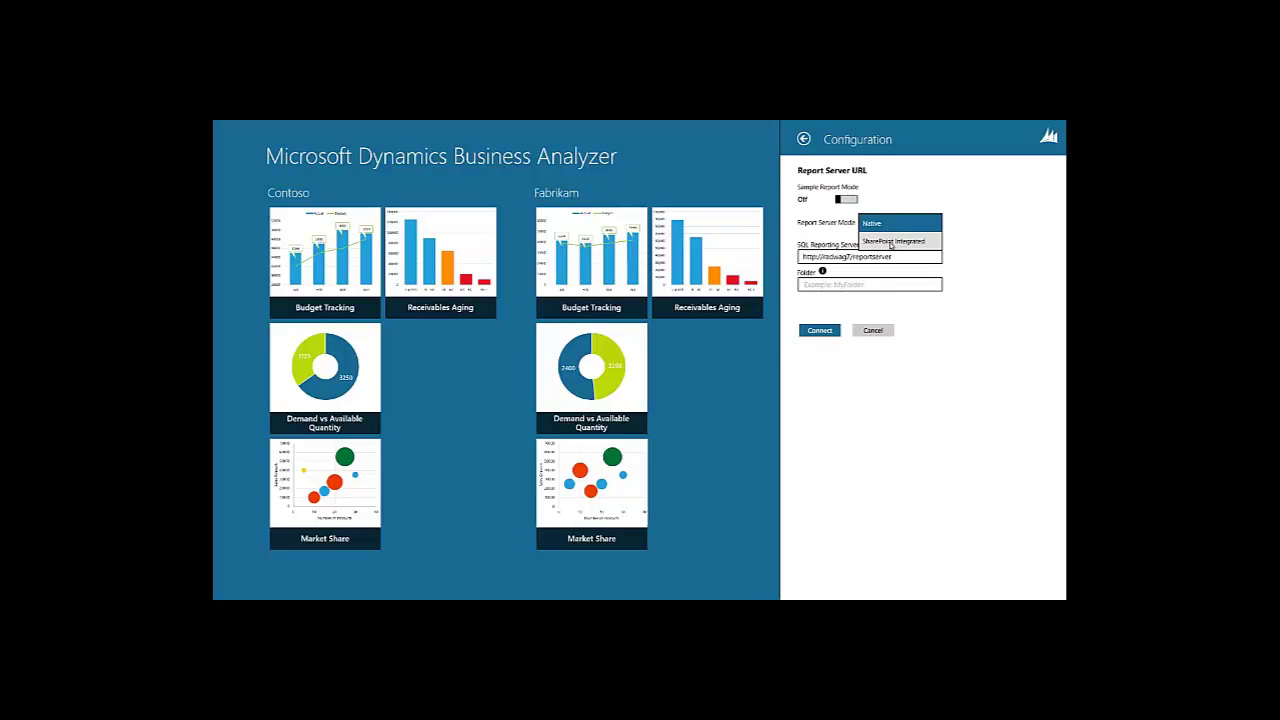
left_click(890, 243)
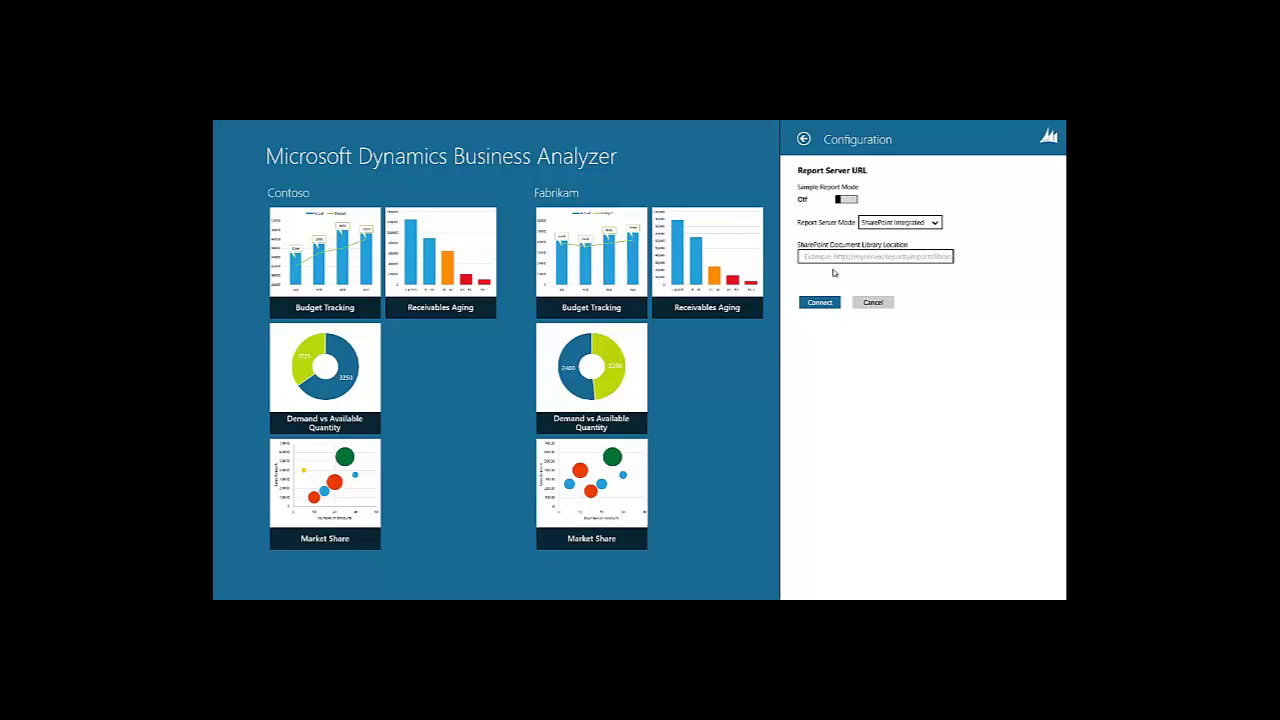
left_click(893, 224)
left_click(896, 229)
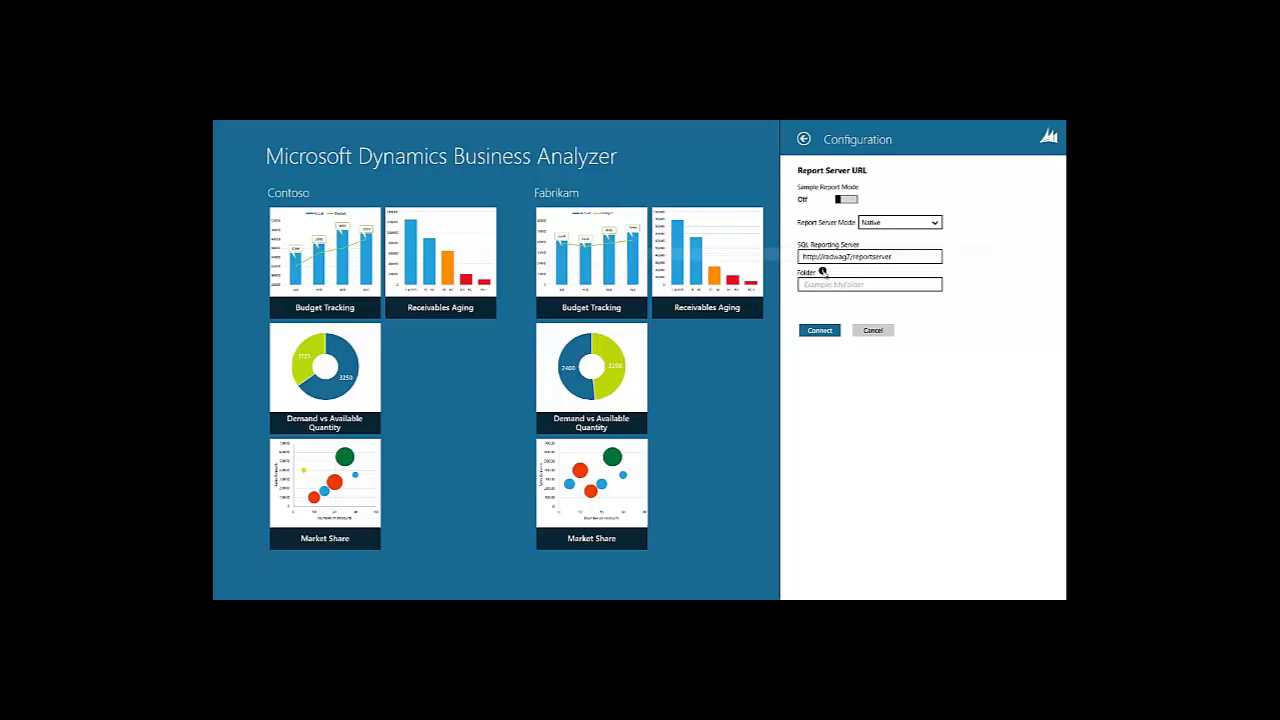
mouse_move(822, 272)
- Connect to the report server and add the Fabrikam, Inc. Accounting Manager role's reports
left_click(834, 287)
left_click(830, 331)
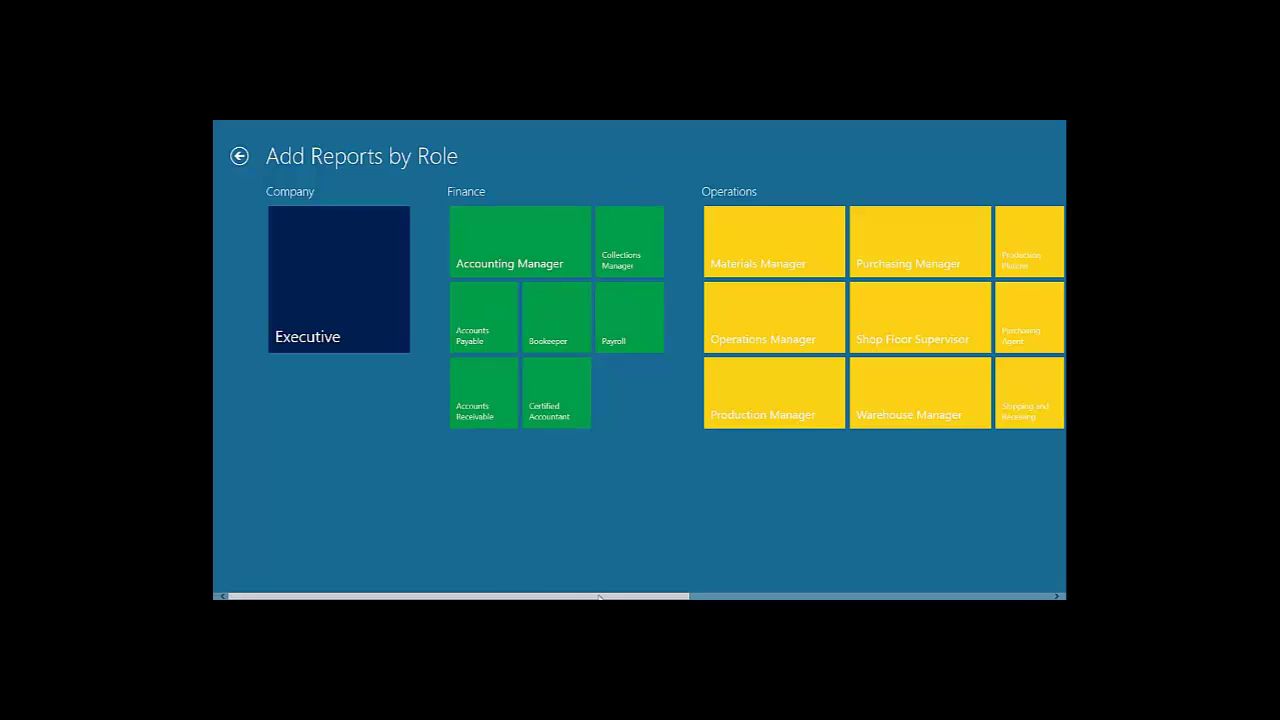
scroll(600, 598, "down", 3)
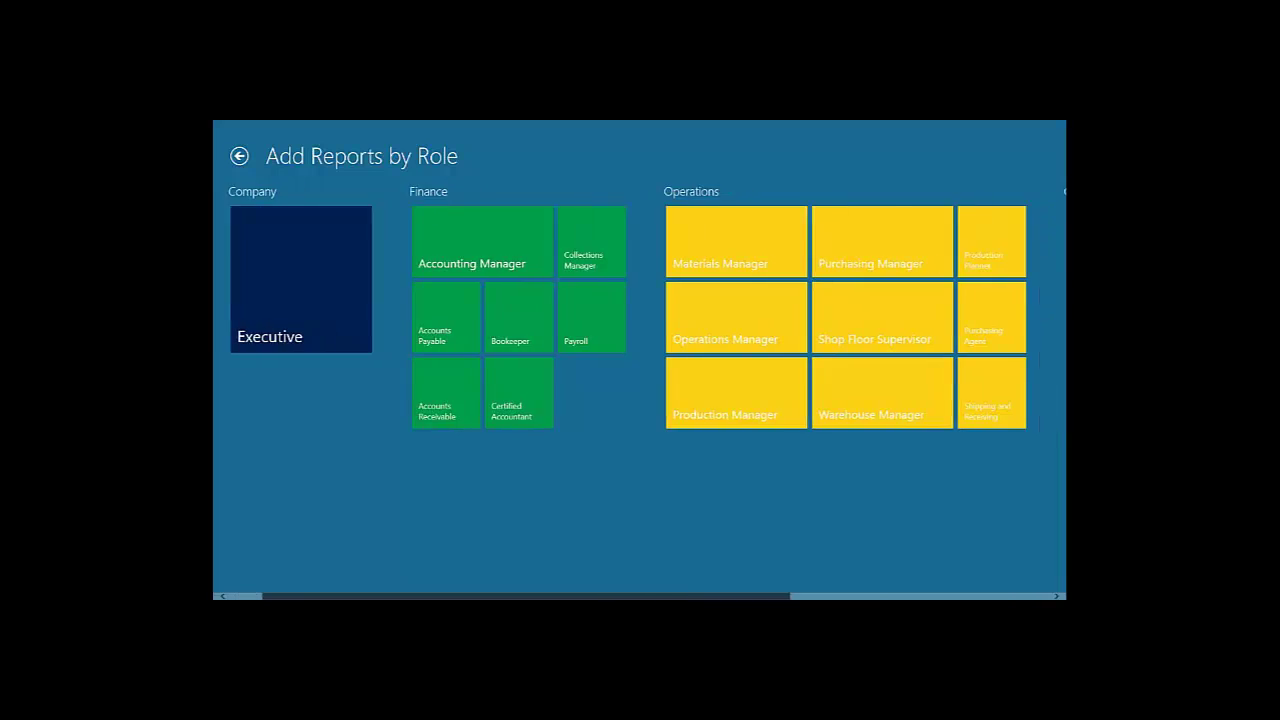
scroll(710, 596, "up", 3)
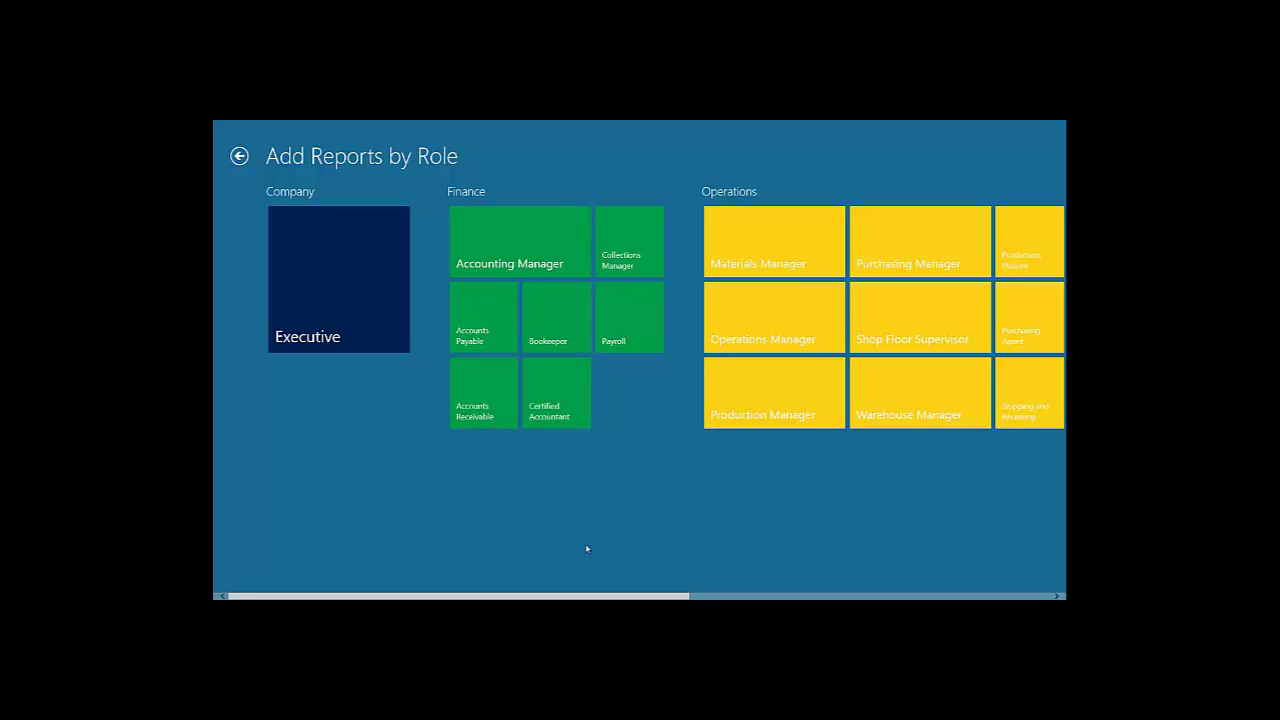
left_click(525, 265)
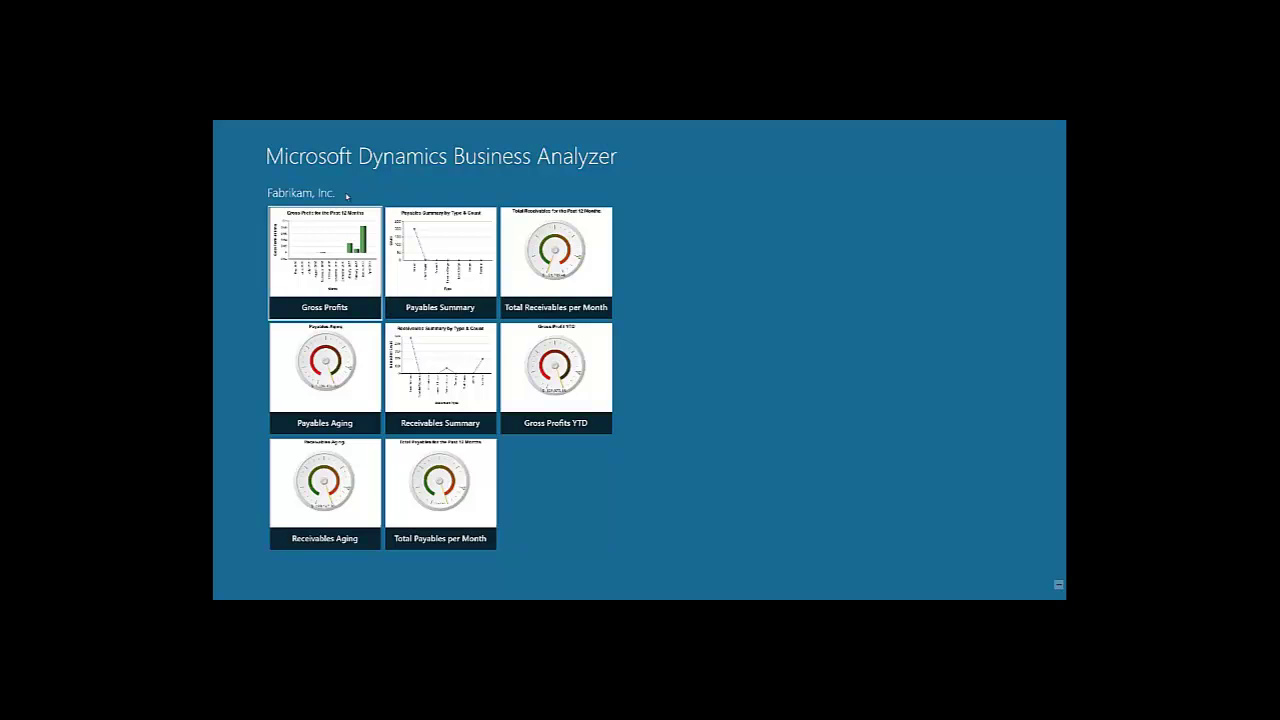
- Open Fabrikam's Gross Profits report and view its company and render date in Info
left_click(354, 287)
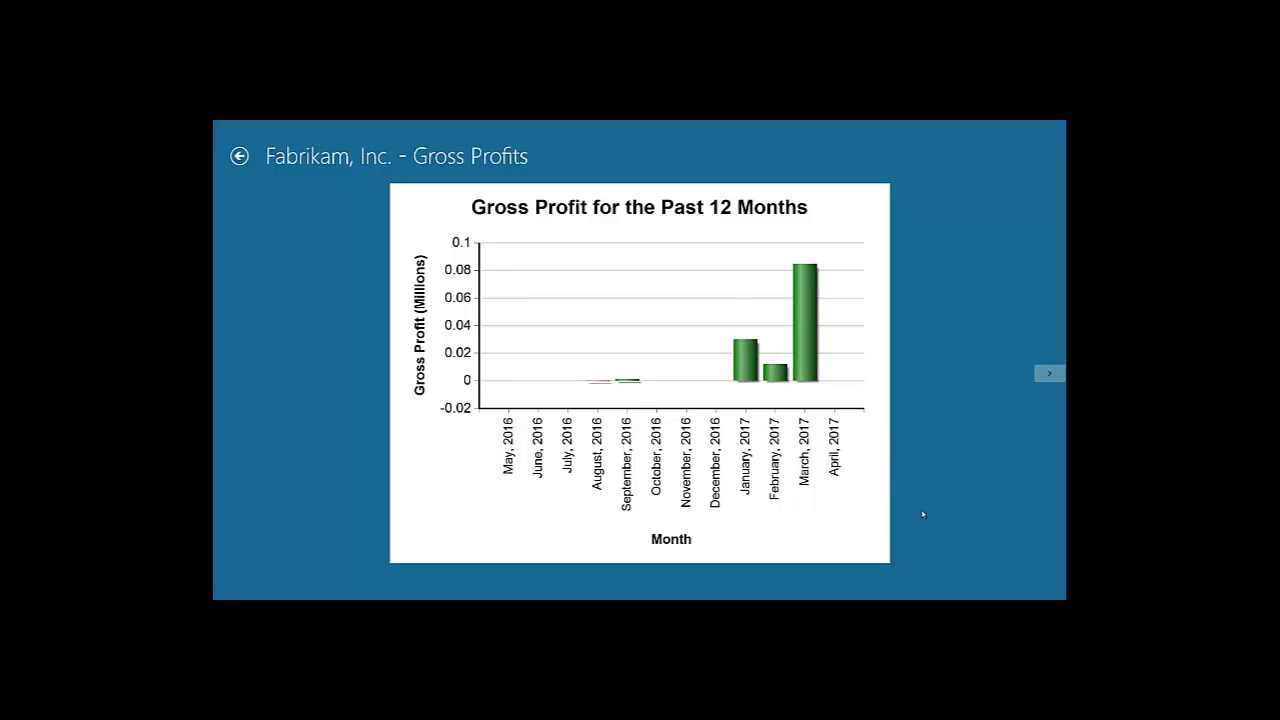
right_click(870, 372)
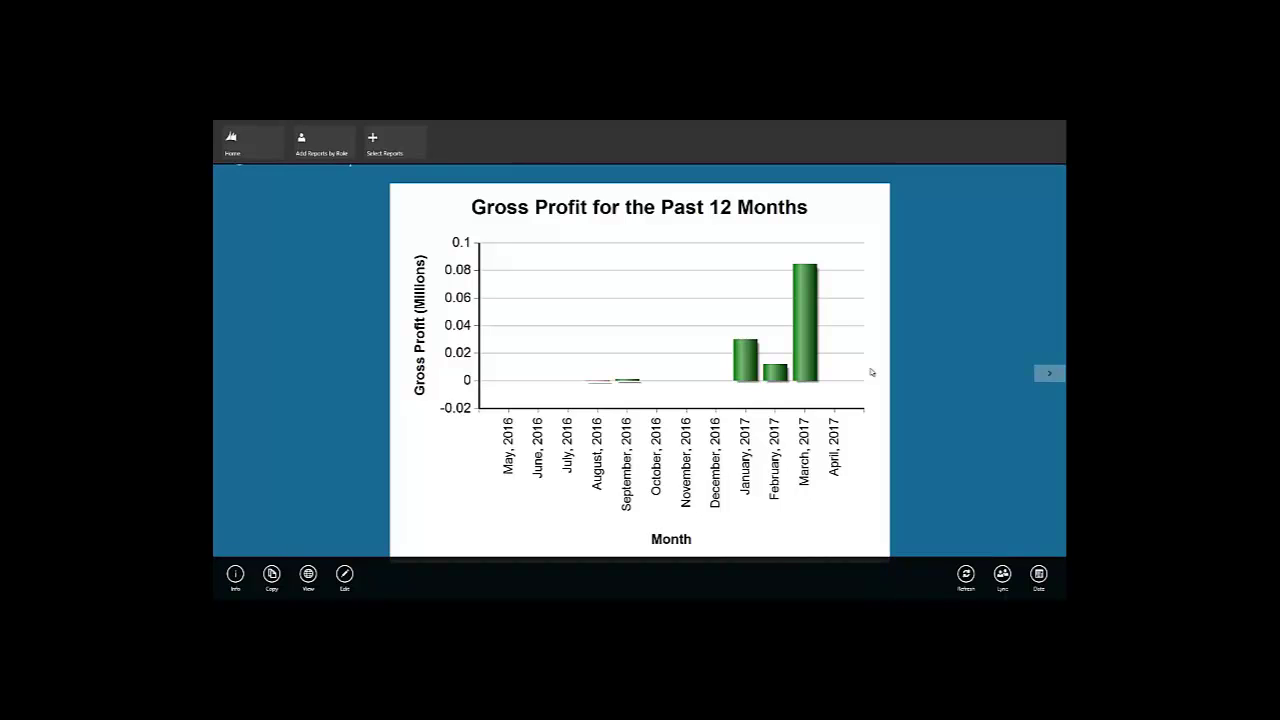
left_click(235, 573)
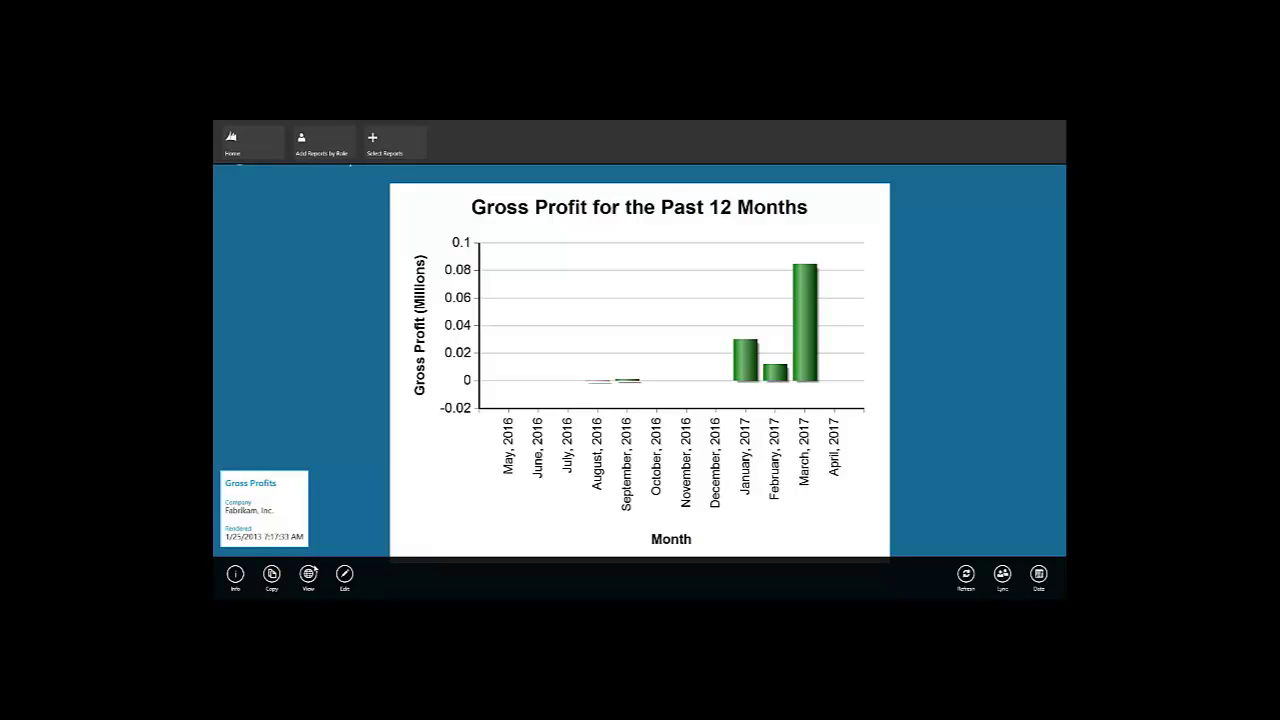
left_click(290, 568)
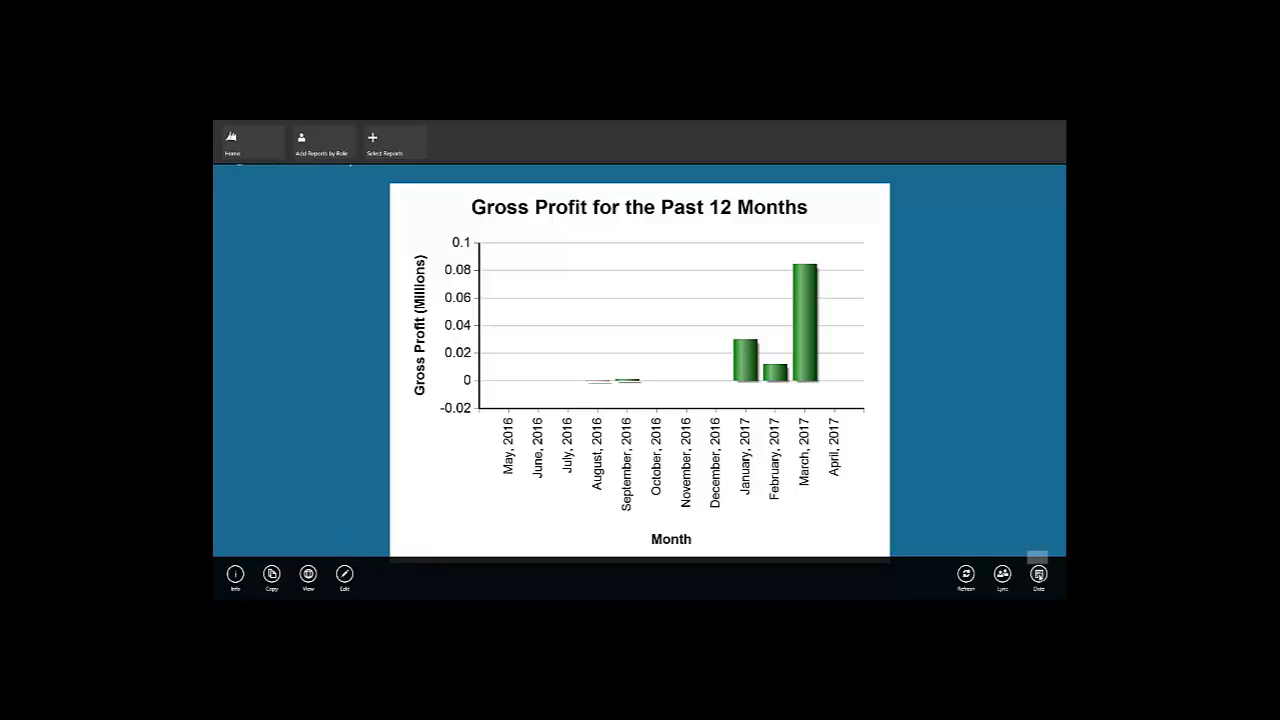
left_click(1039, 574)
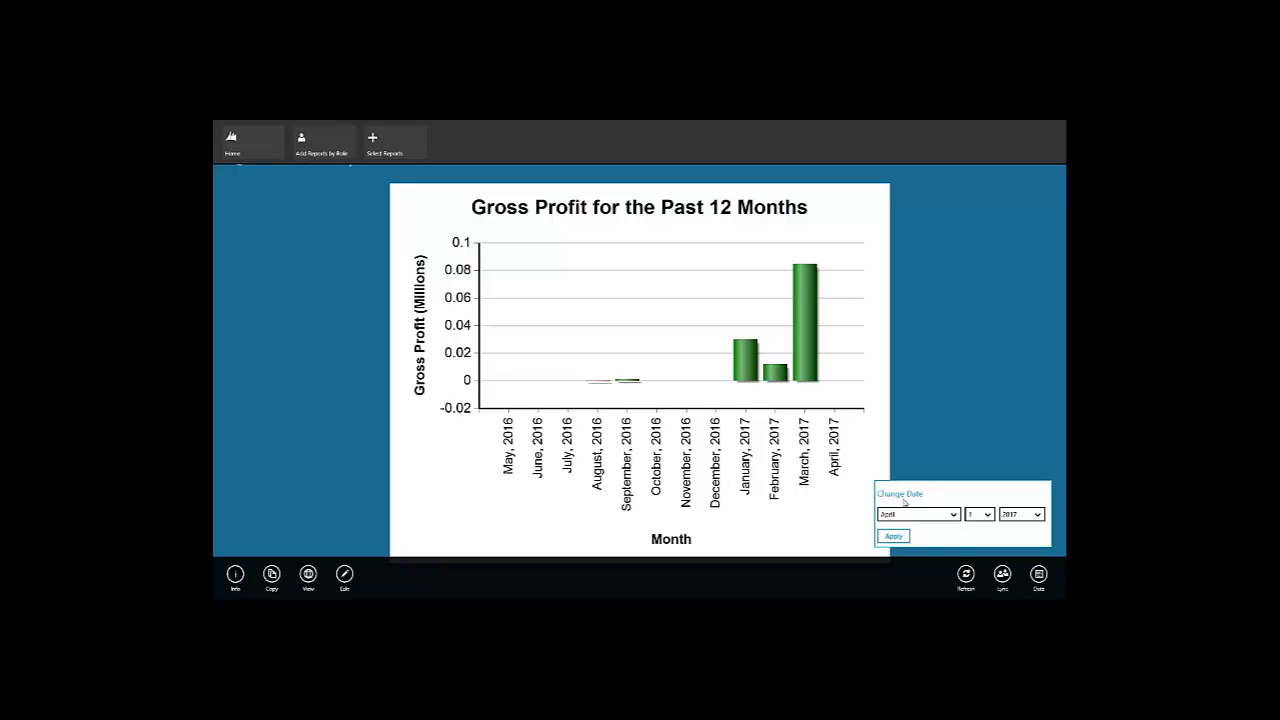
left_click(893, 536)
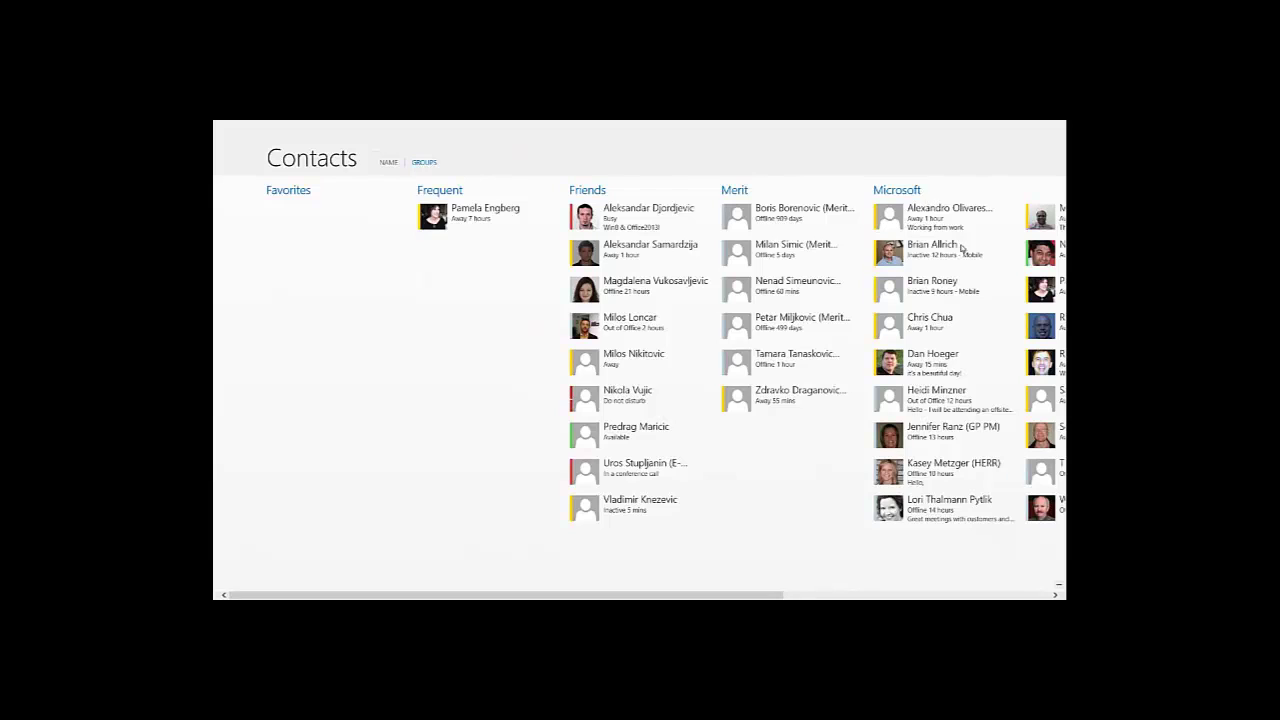
key("Down")
left_click(216, 126)
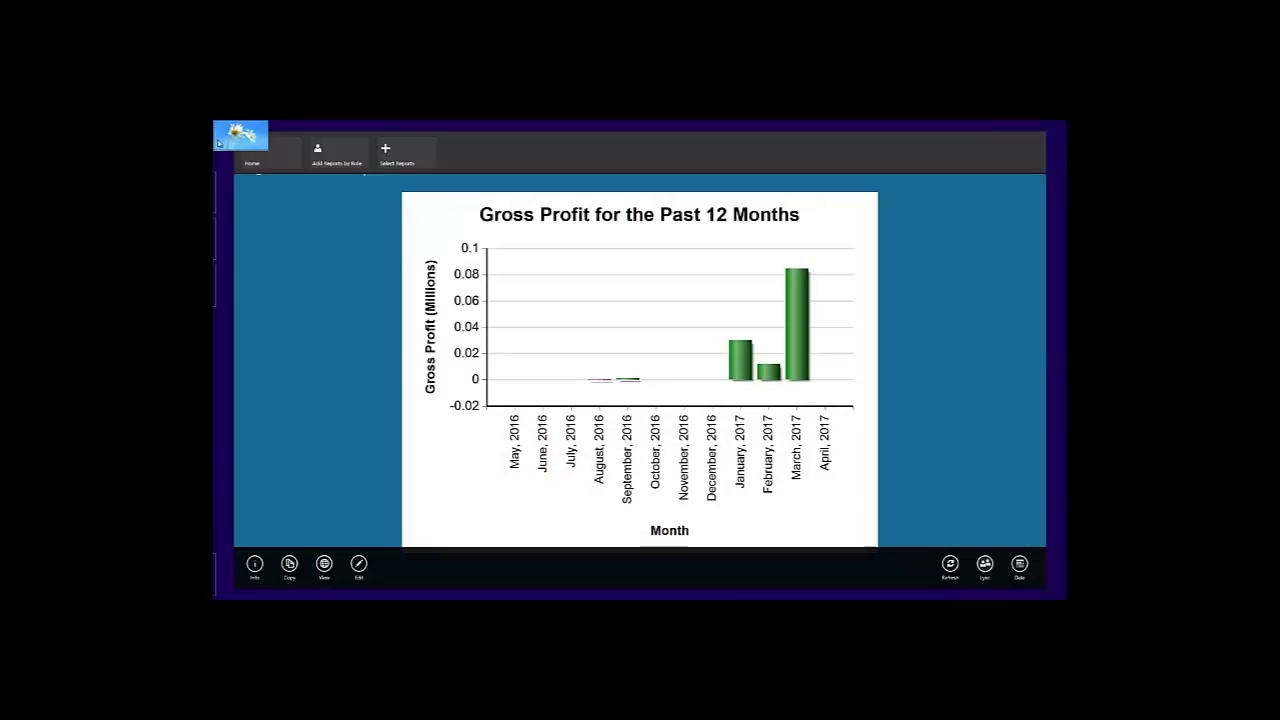
right_click(950, 458)
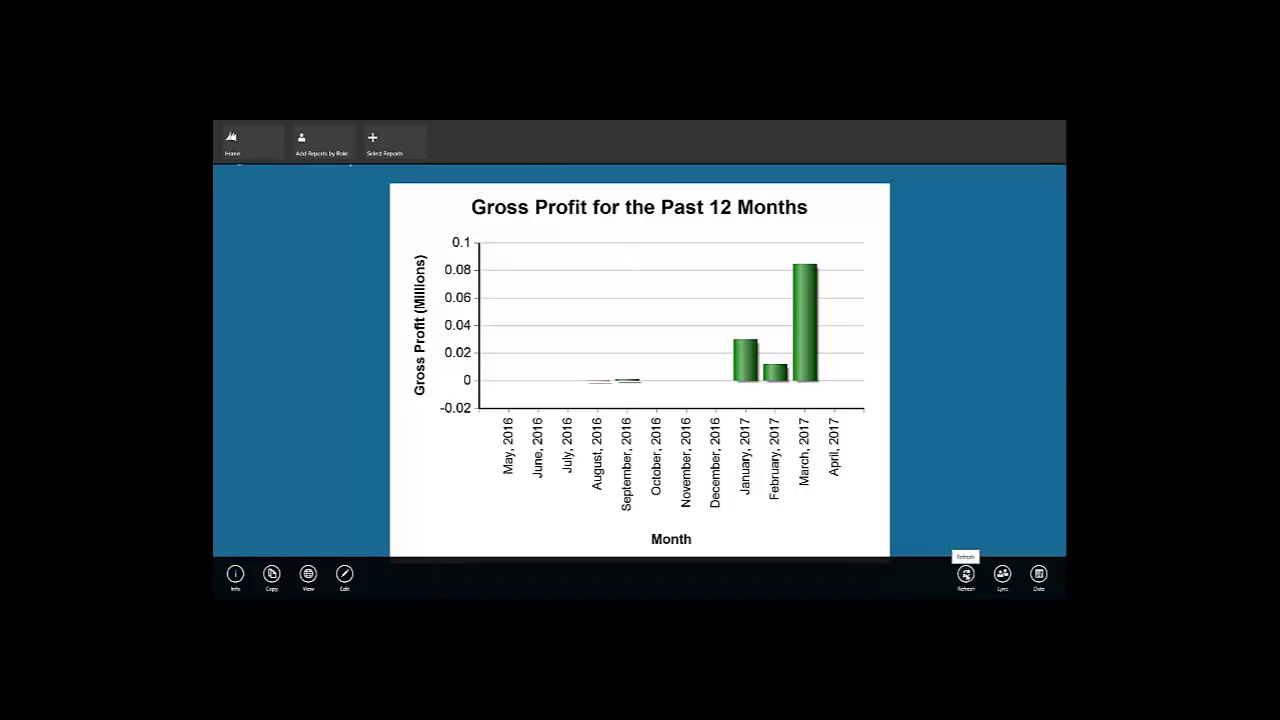
- Refresh the Gross Profits report data and check its company and render date
left_click(966, 574)
left_click(235, 573)
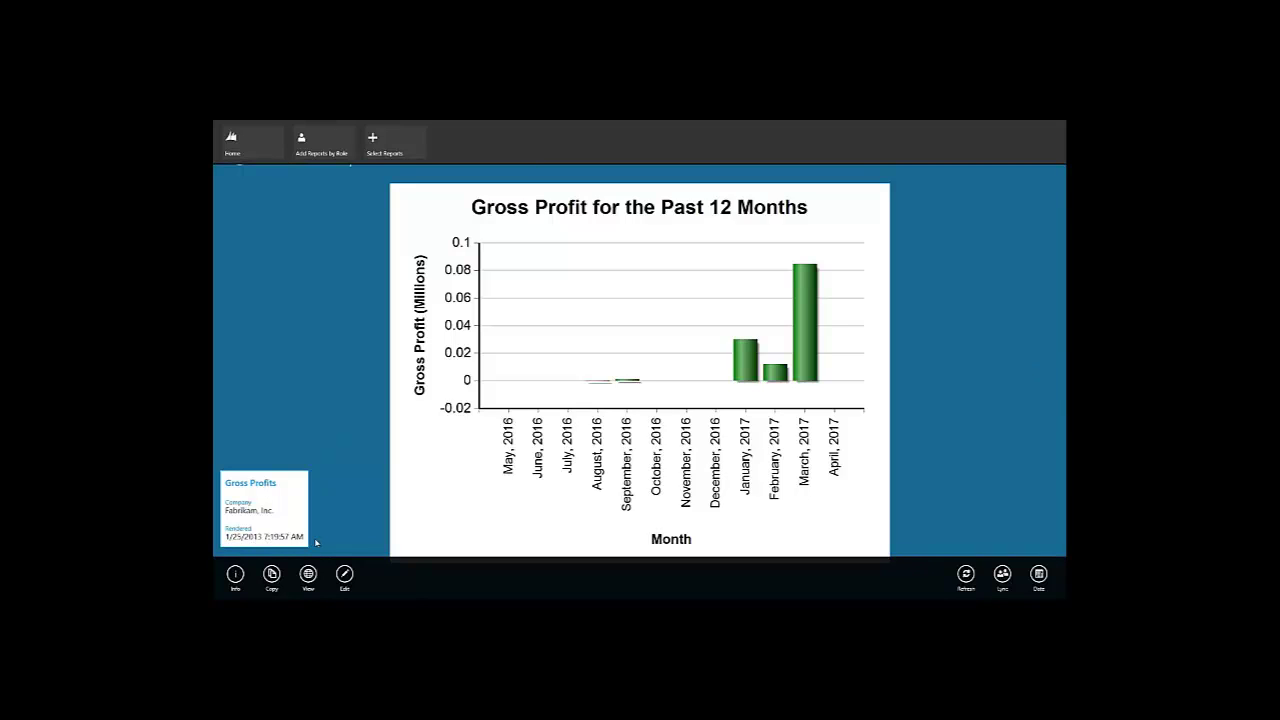
left_click(354, 513)
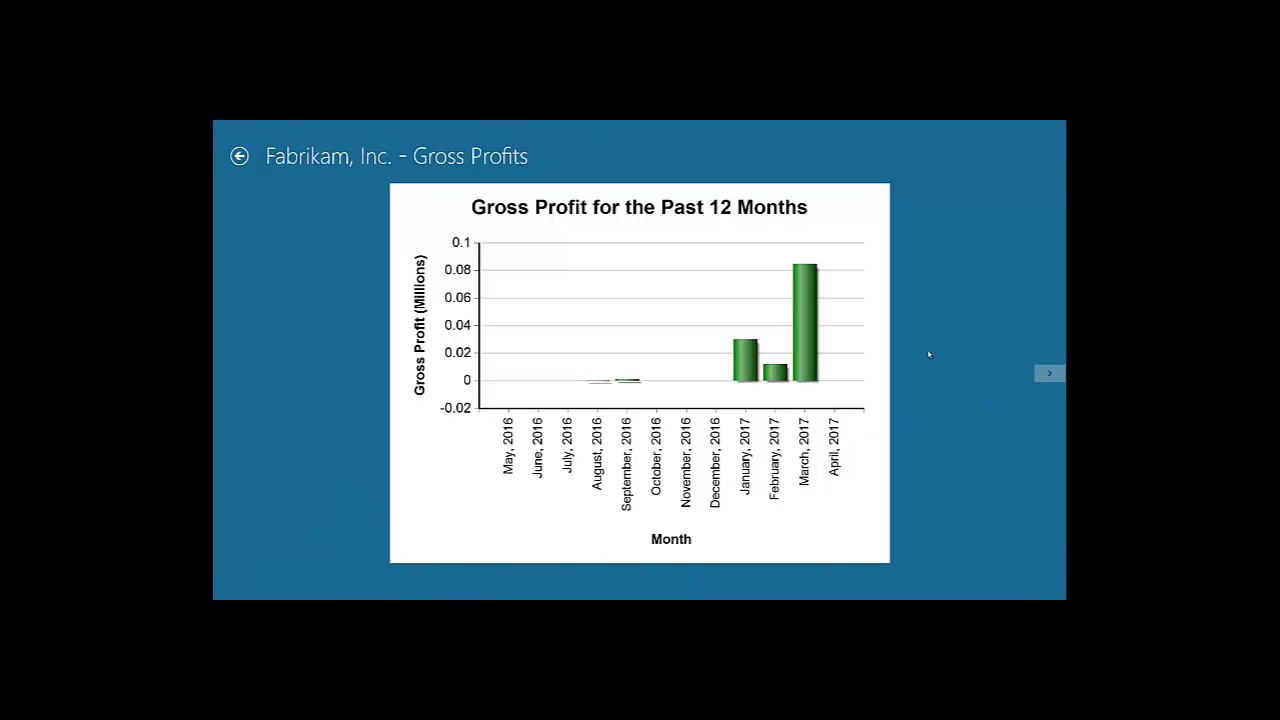
- Flip through Payables Aging, Receivables Aging and Payables Summary, then return home
left_click(1050, 374)
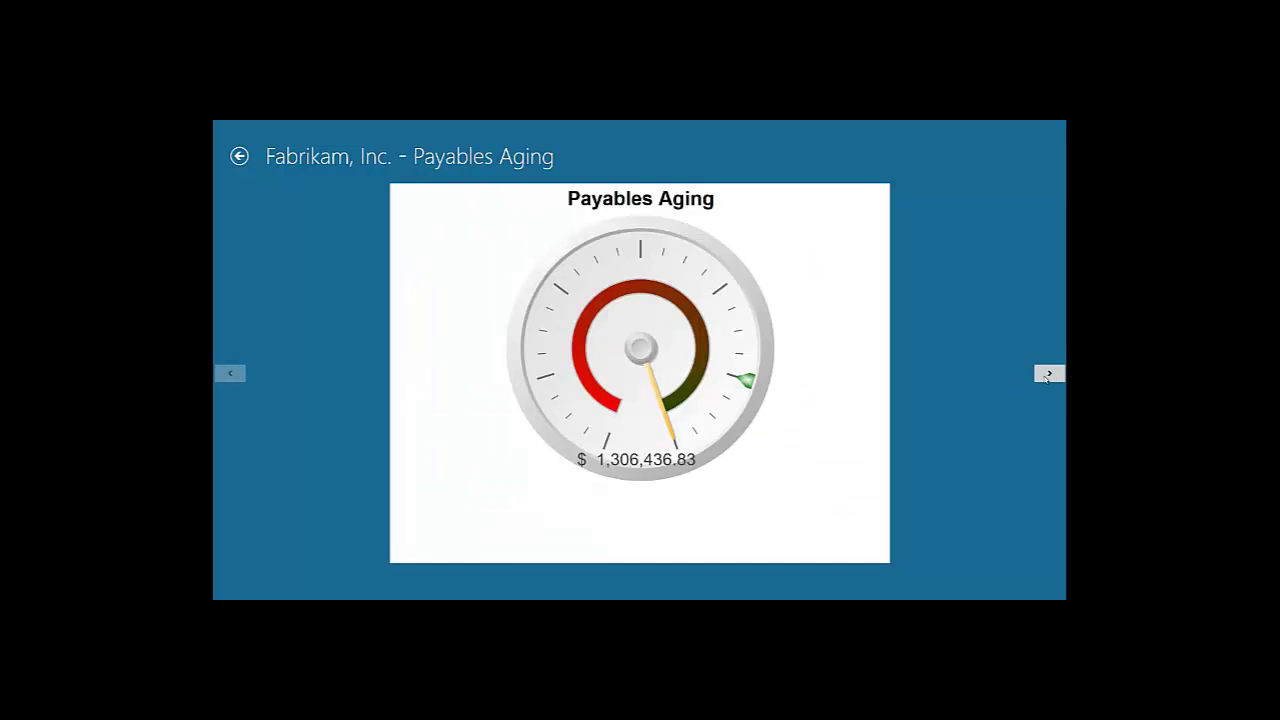
left_click(1050, 374)
left_click(1050, 374)
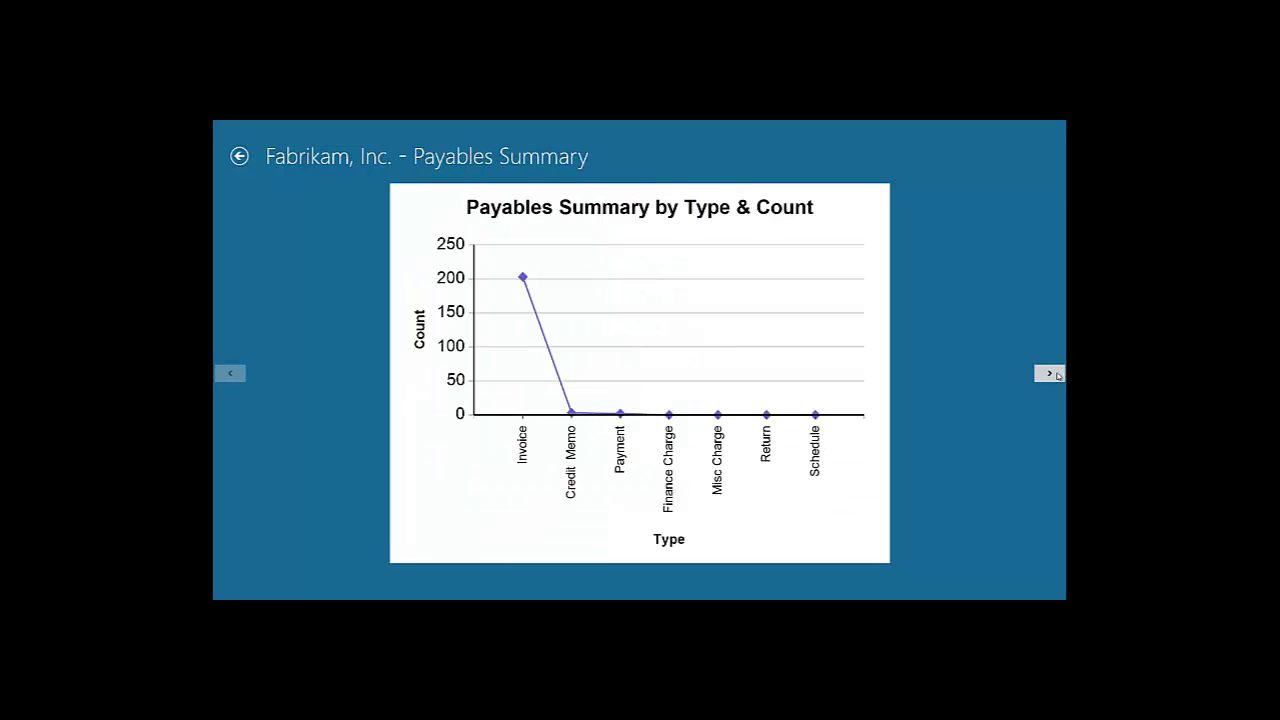
left_click(238, 157)
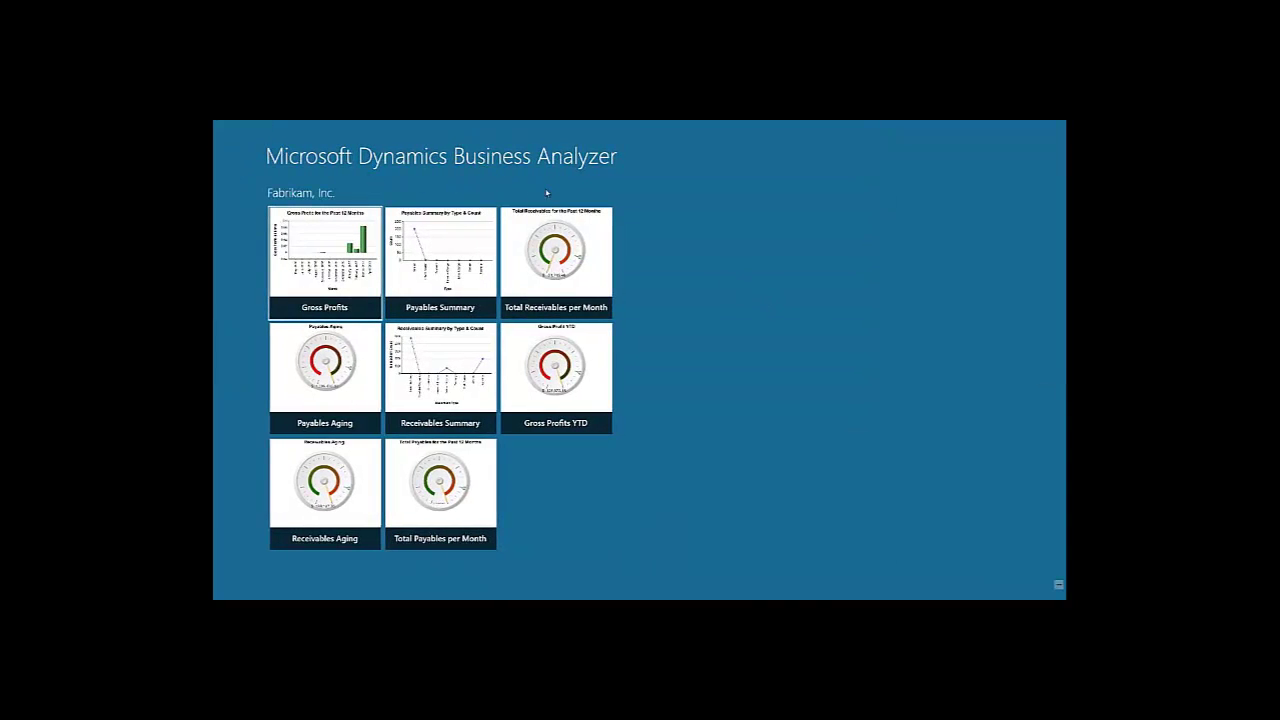
right_click(727, 237)
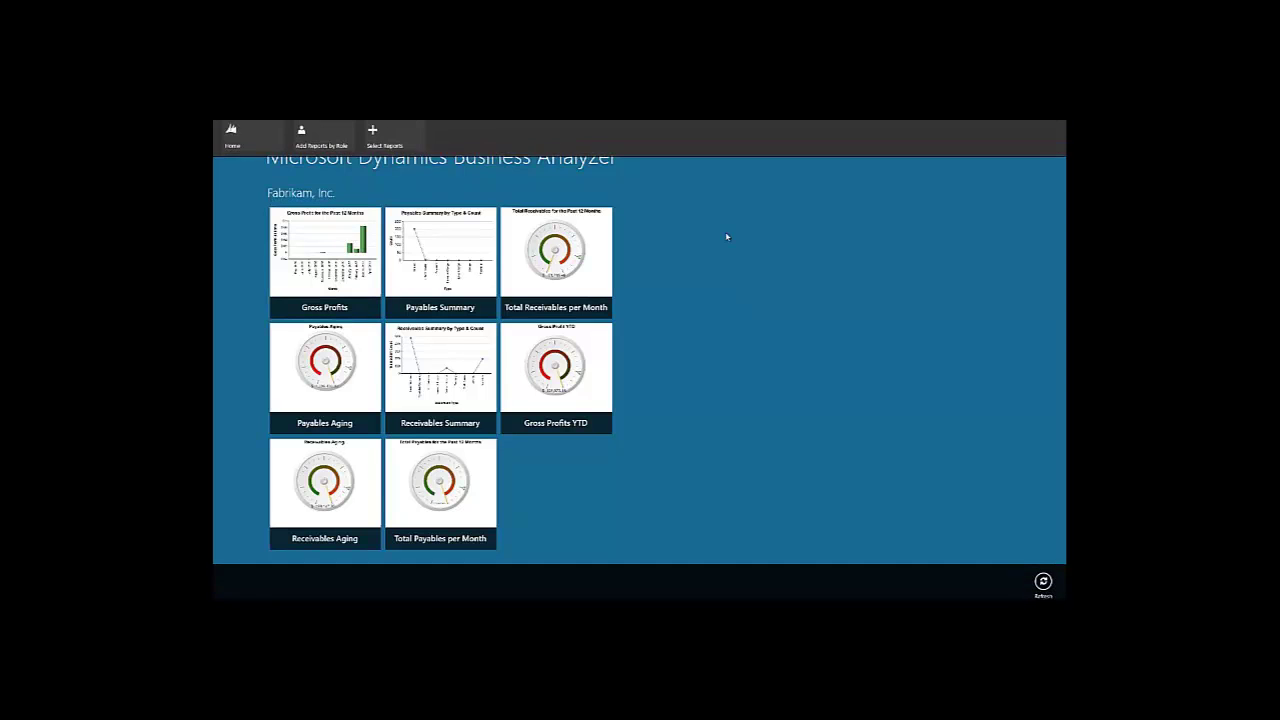
left_click(311, 148)
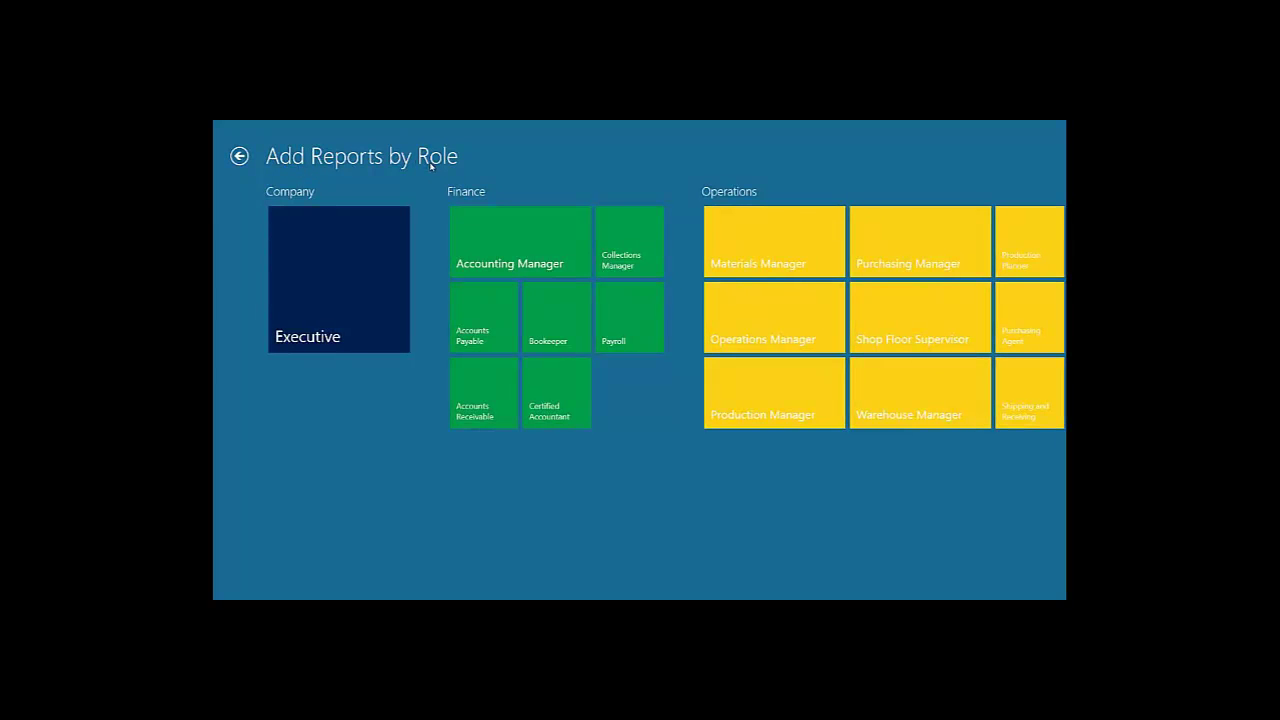
left_click(527, 265)
left_click(239, 156)
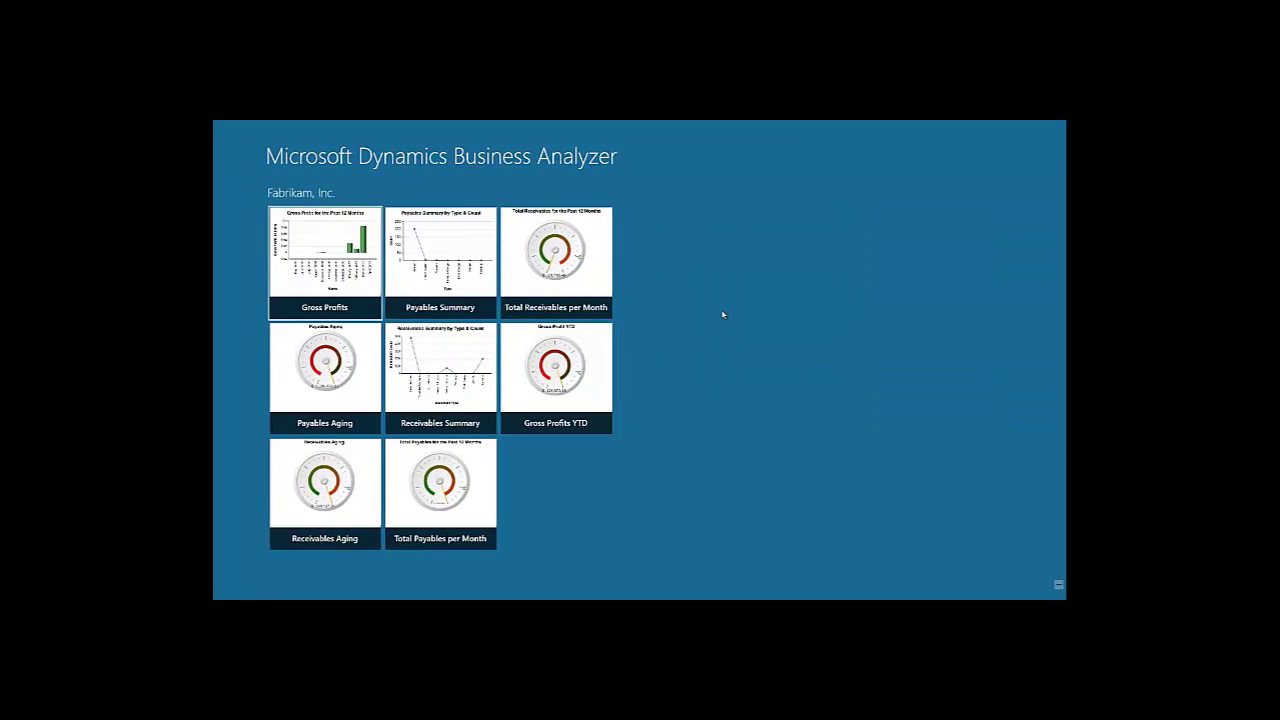
right_click(723, 314)
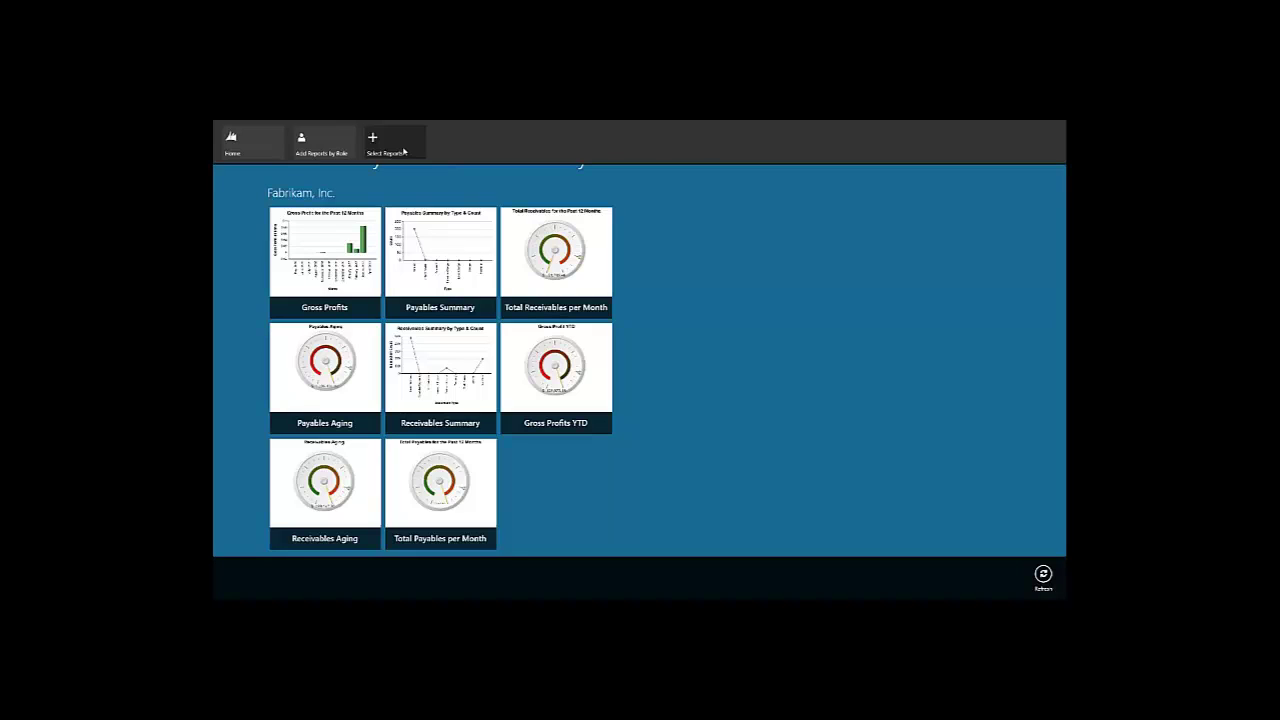
left_click(404, 151)
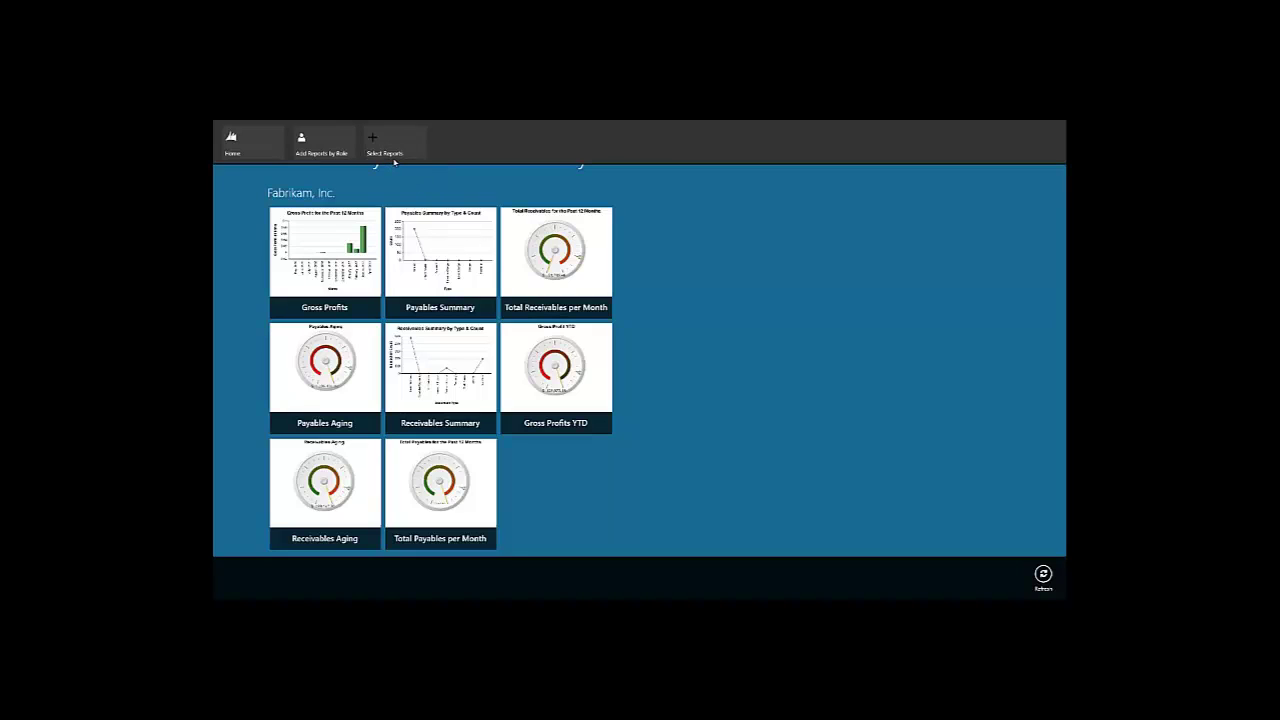
- Select the Multicompany Financial Cost of Goods Sold KPI and return to the home dashboard
key("alt+Left")
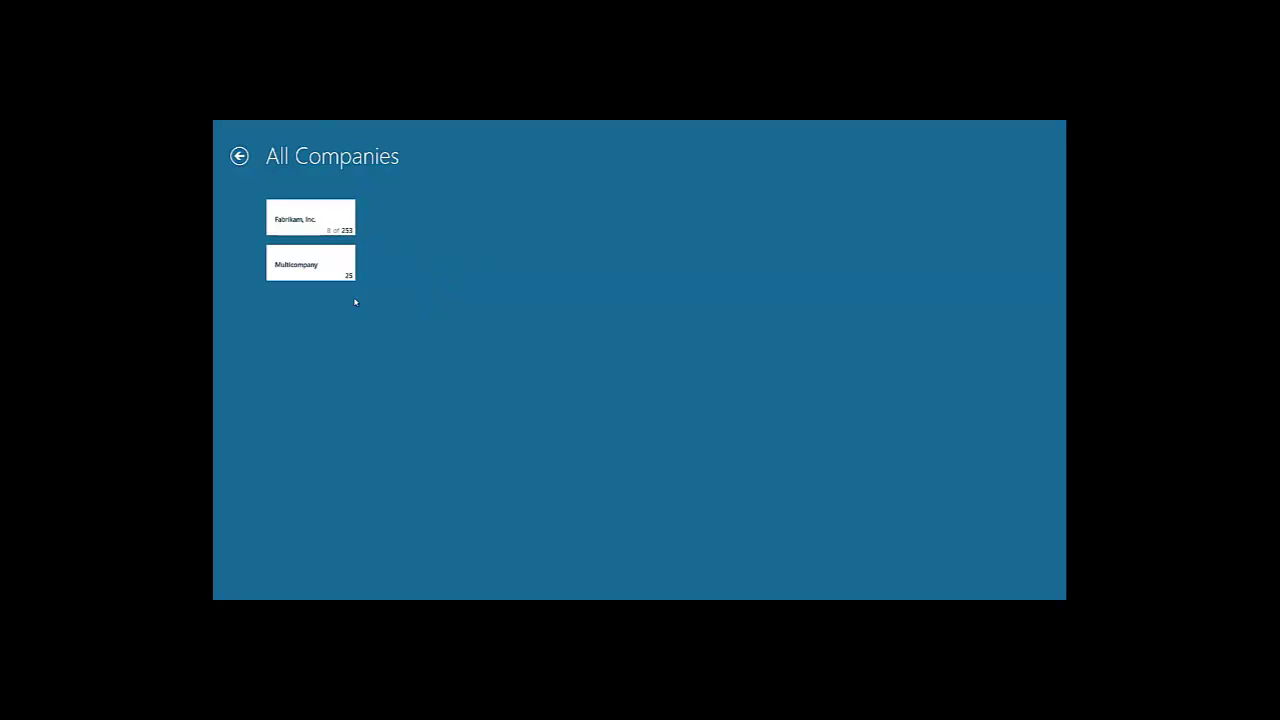
left_click(323, 283)
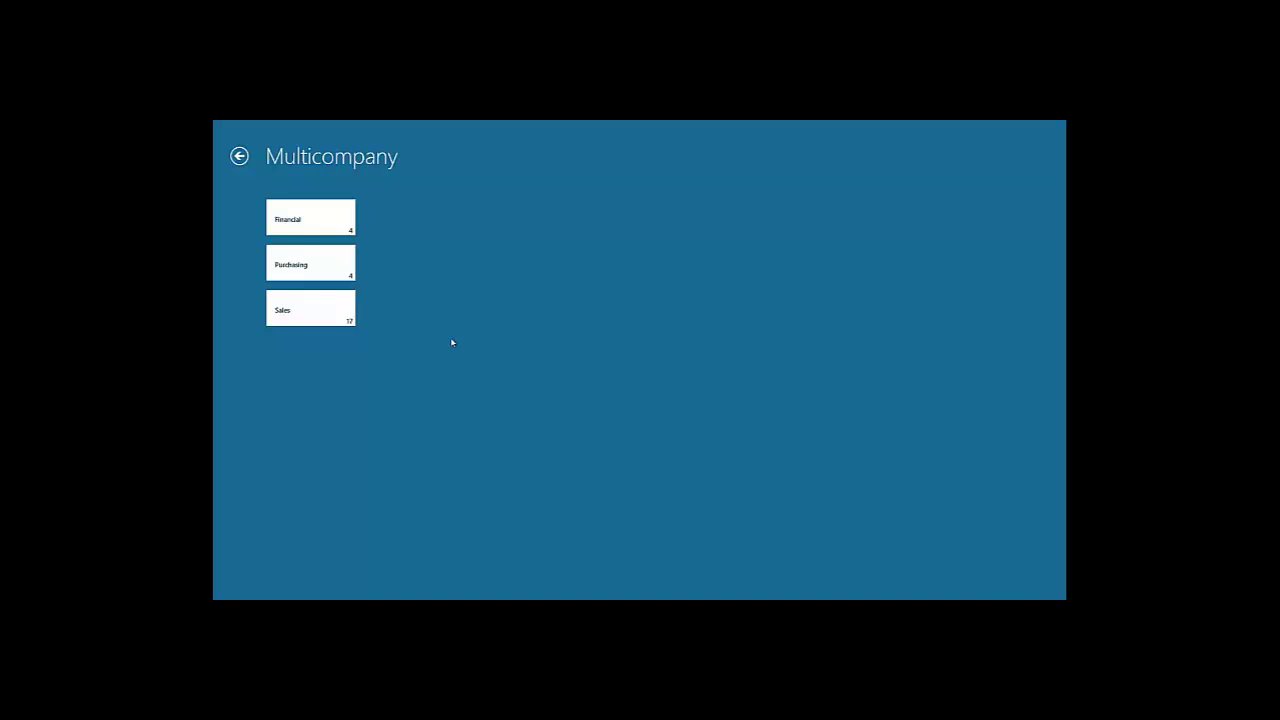
left_click(347, 224)
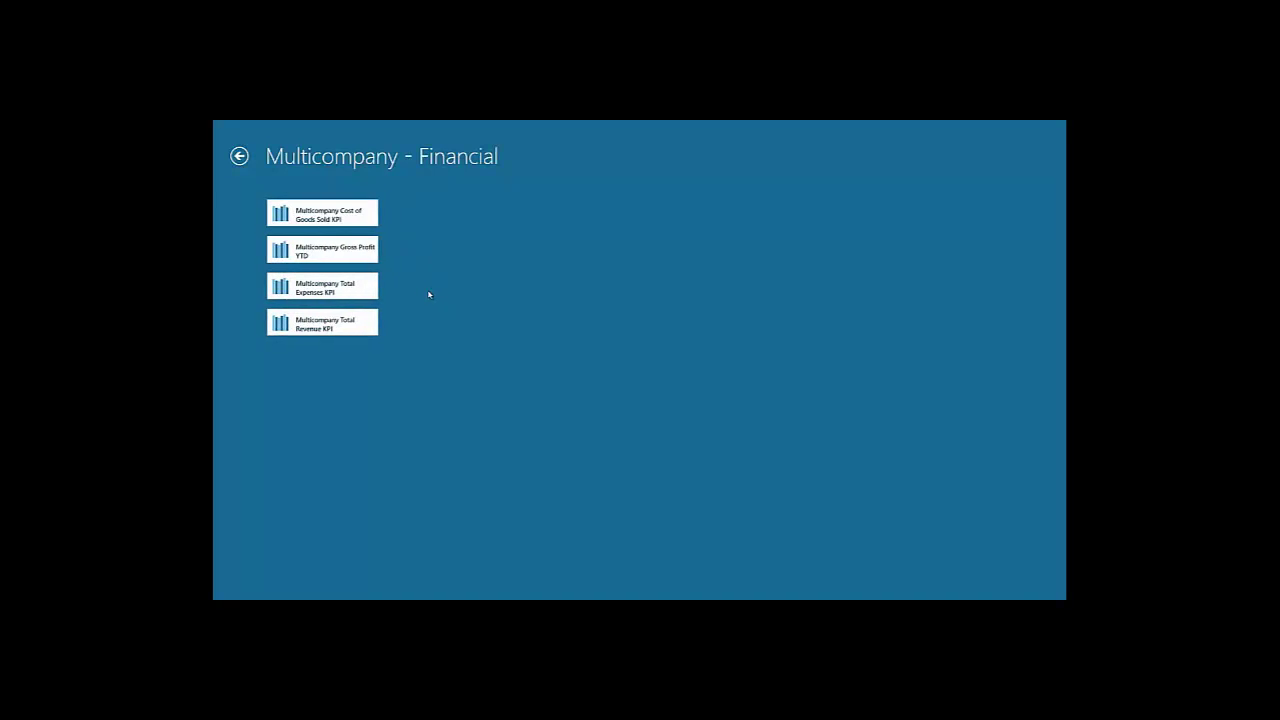
right_click(346, 226)
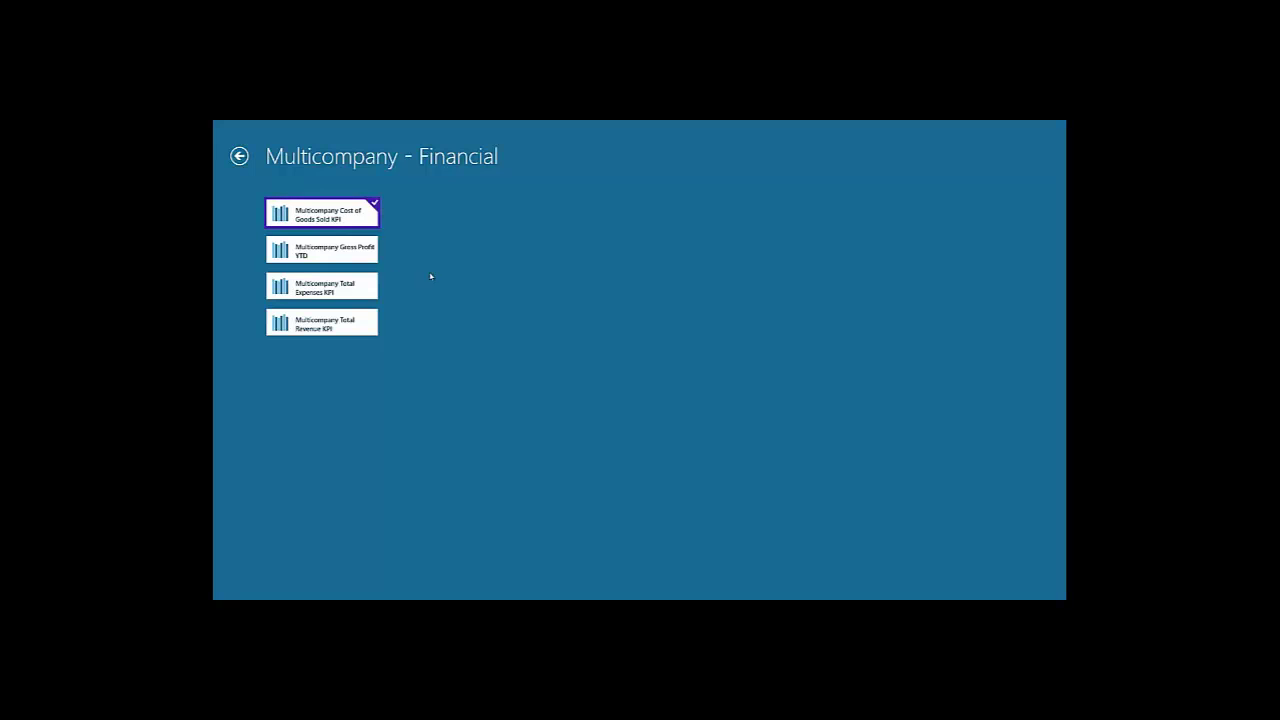
left_click(240, 157)
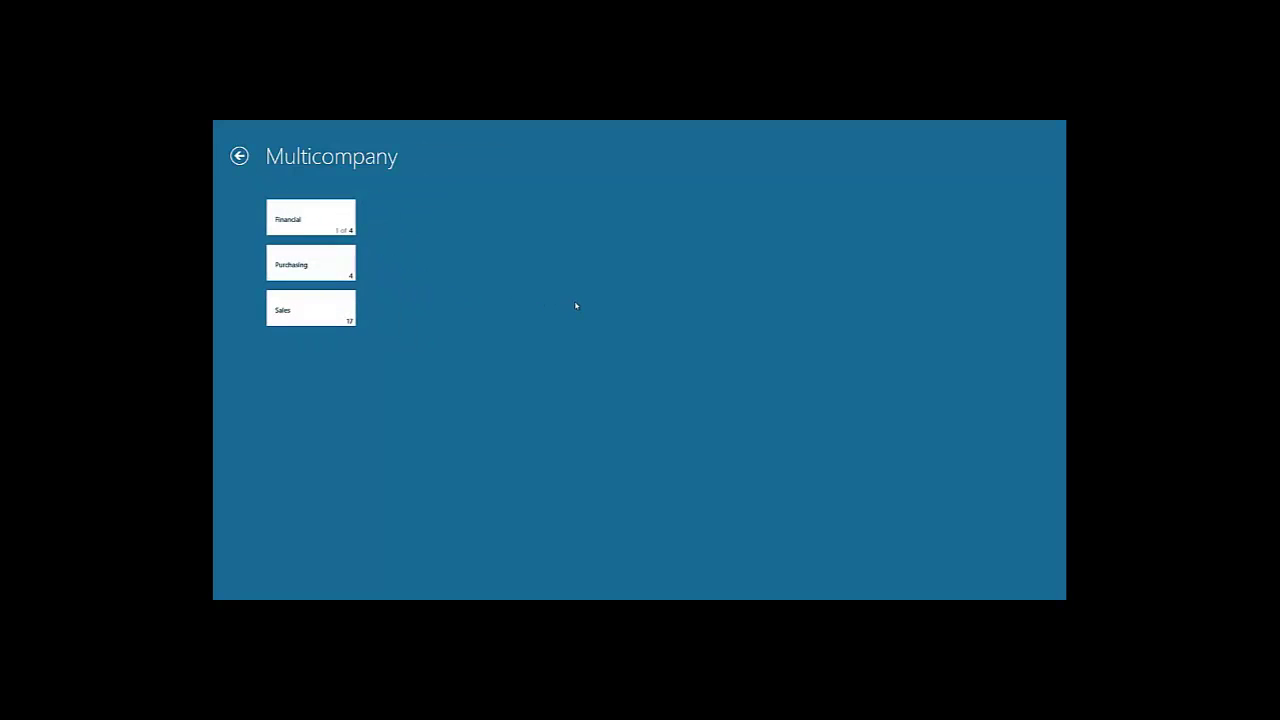
right_click(357, 232)
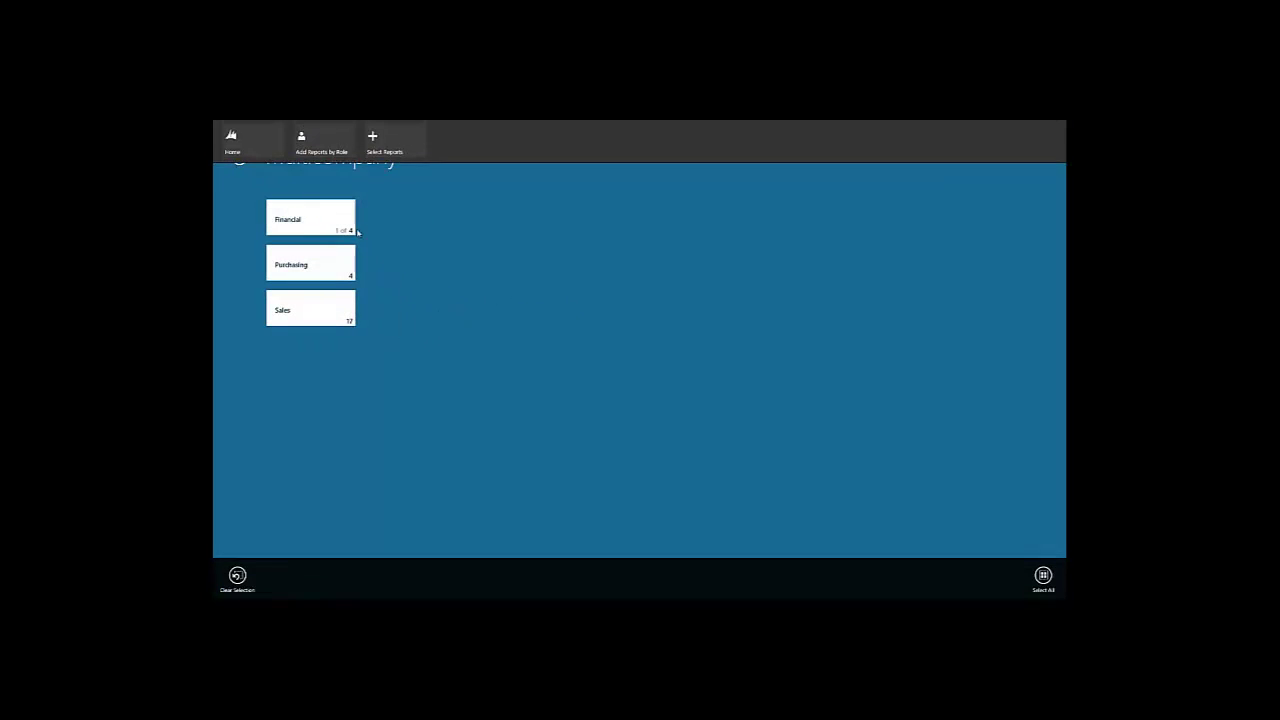
left_click(264, 154)
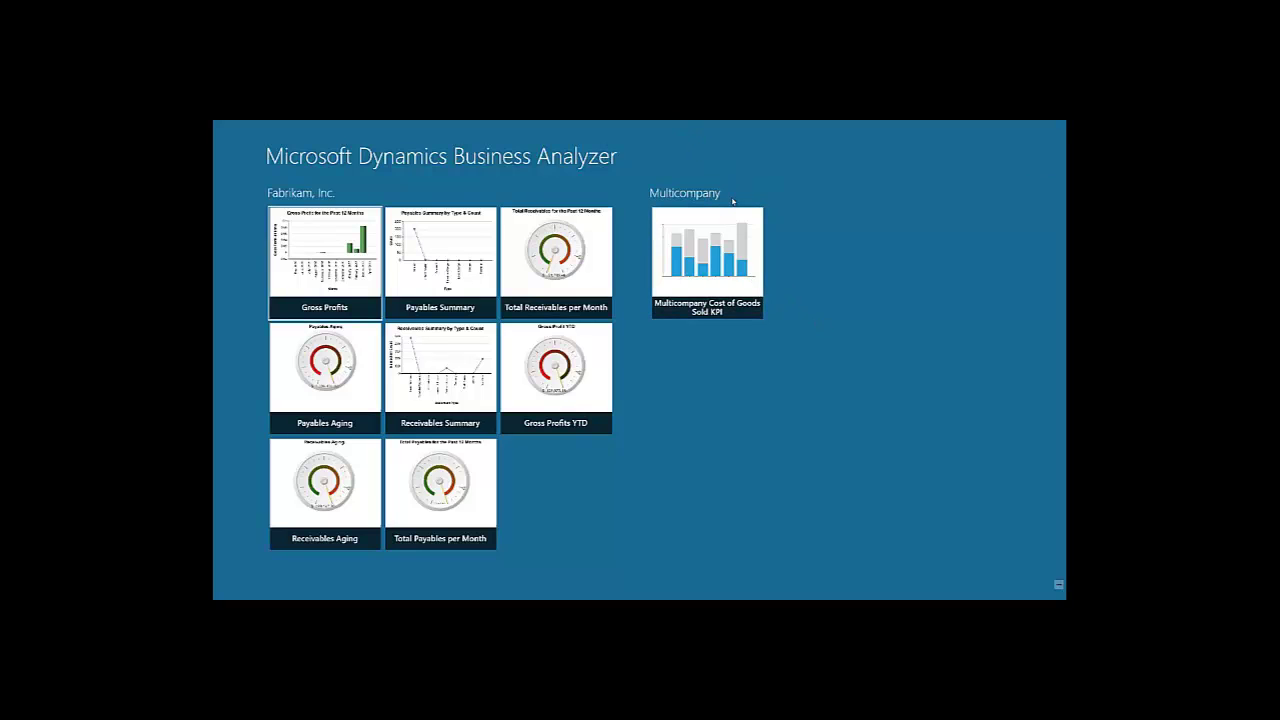
- Open the Cost of Goods Sold KPI's company list and untick Triangle, Forgo Ltd. and others
left_click(736, 254)
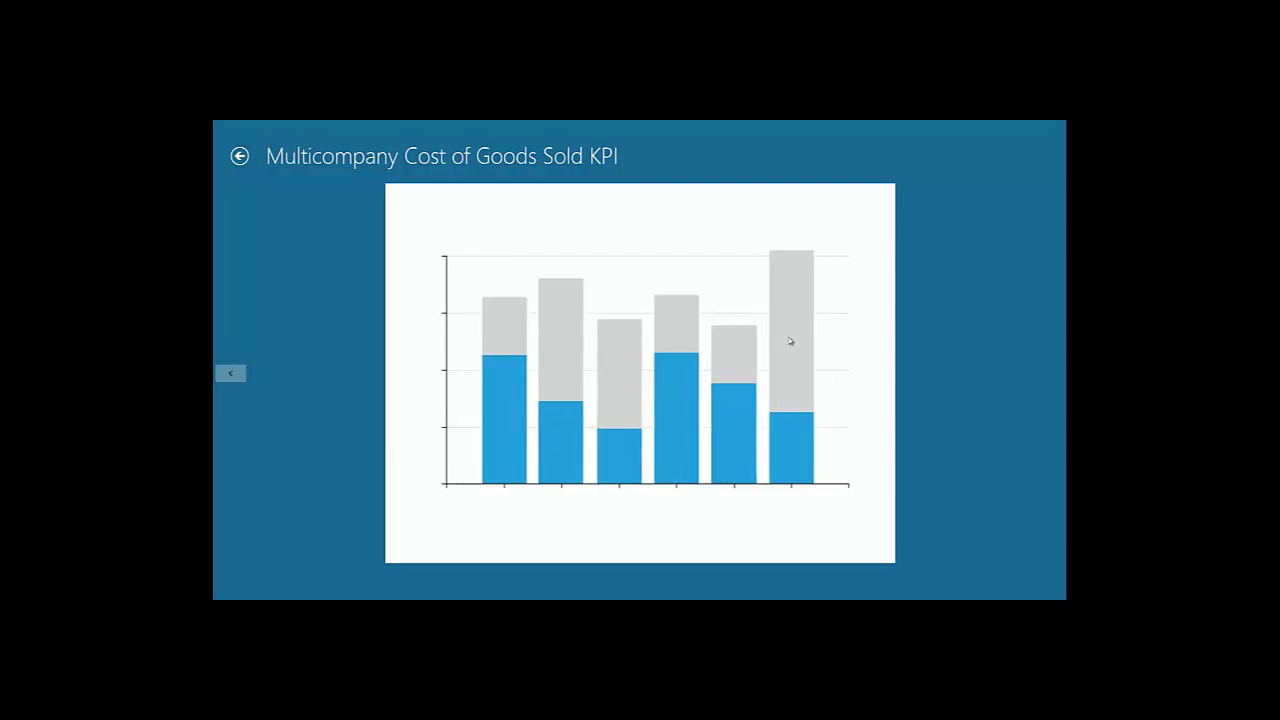
right_click(706, 271)
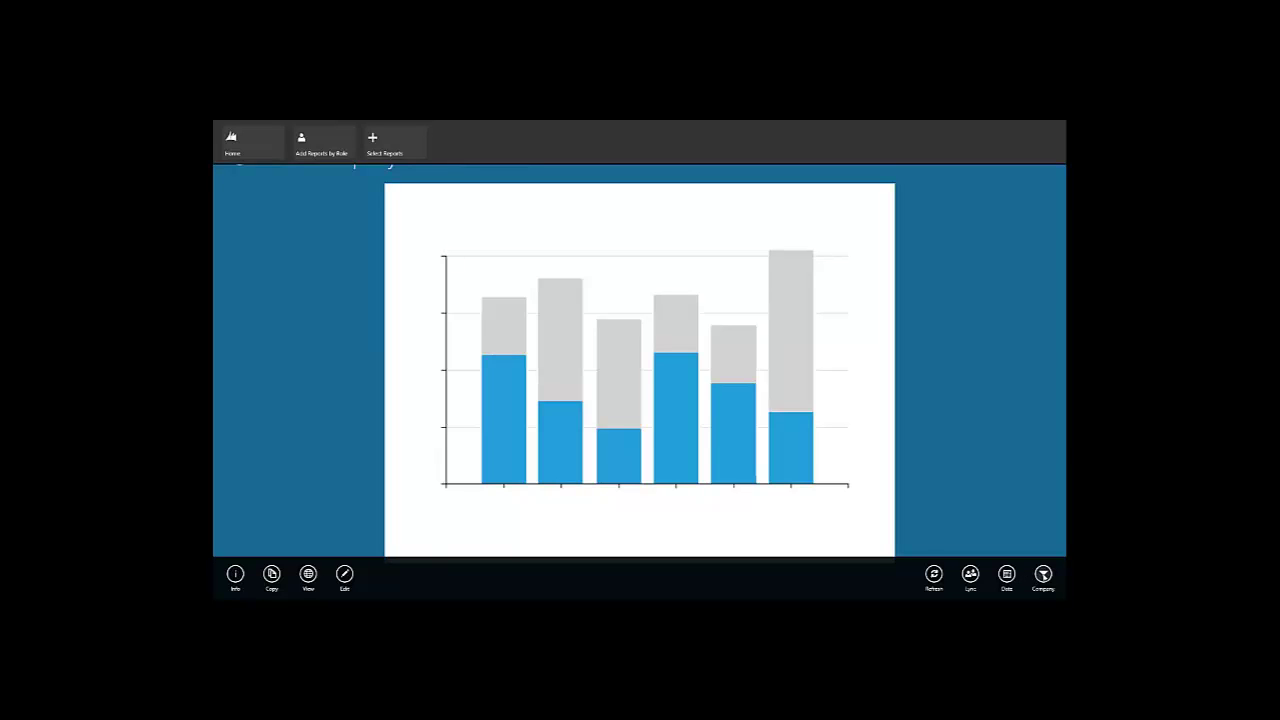
left_click(1043, 574)
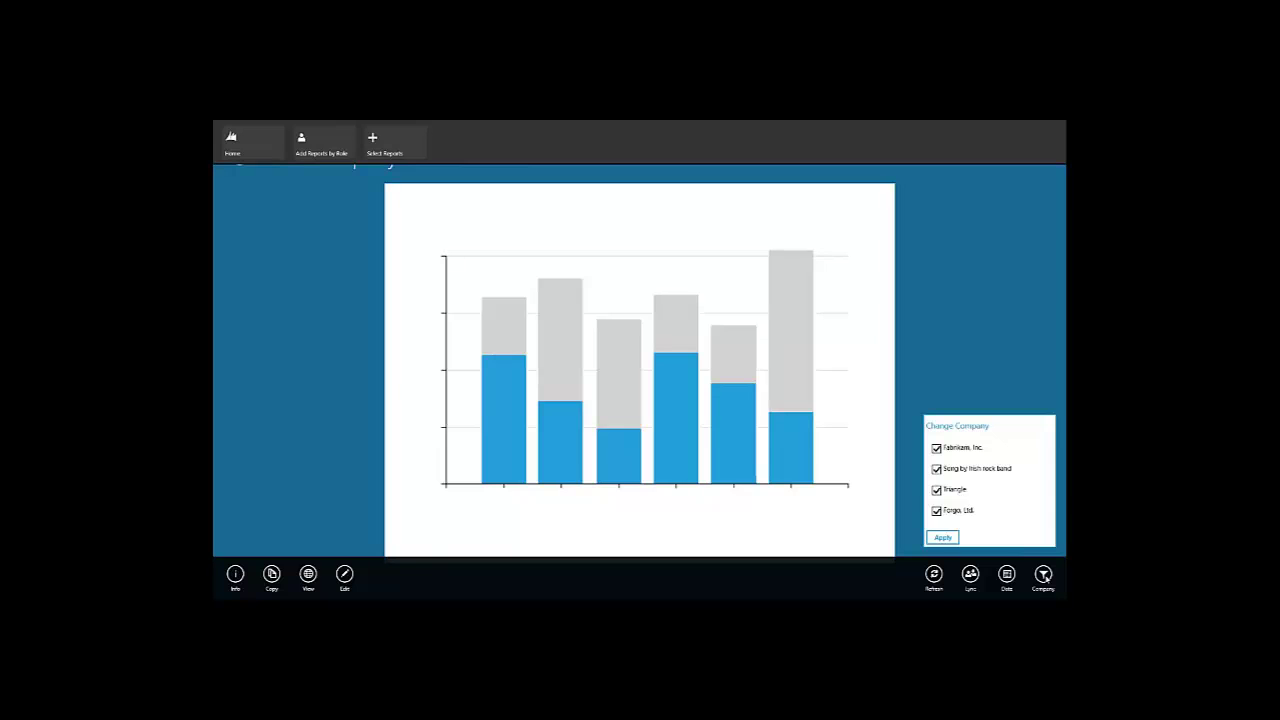
mouse_move(1046, 460)
left_click(975, 468)
left_click(936, 468)
left_click(936, 489)
left_click(936, 510)
- Clear all remaining companies except Fabrikam, Inc., apply, then flip to Total Payables and return home
scroll(1049, 467, "down", 3)
left_click(936, 464)
left_click(936, 485)
left_click(1005, 505)
scroll(1049, 505, "down", 1)
scroll(1049, 505, "down", 1)
left_click(936, 472)
left_click(936, 493)
left_click(945, 537)
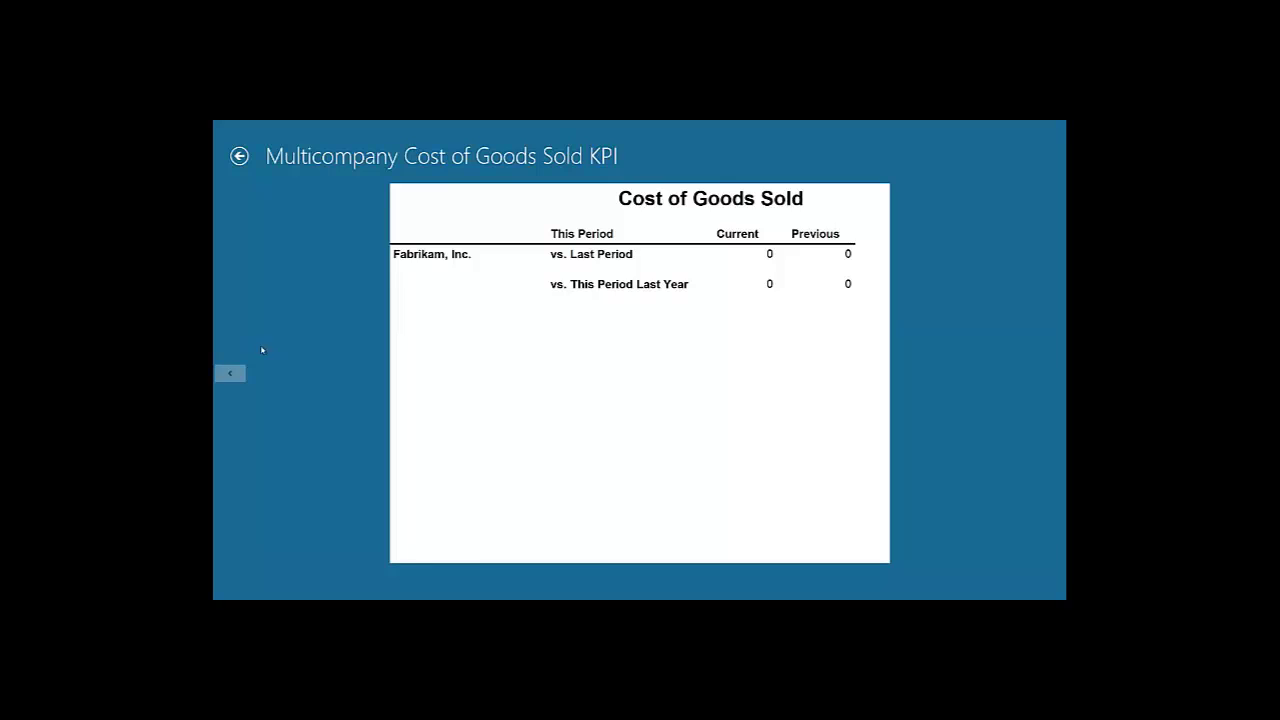
left_click(230, 373)
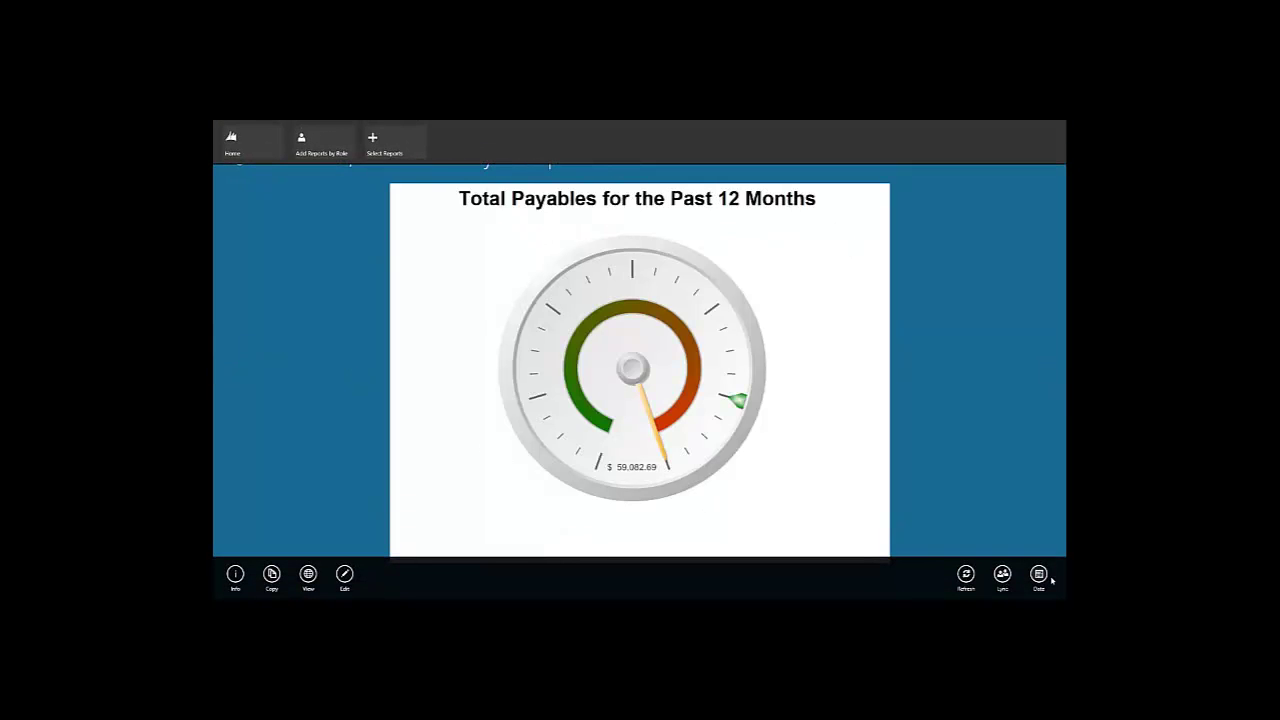
left_click(244, 155)
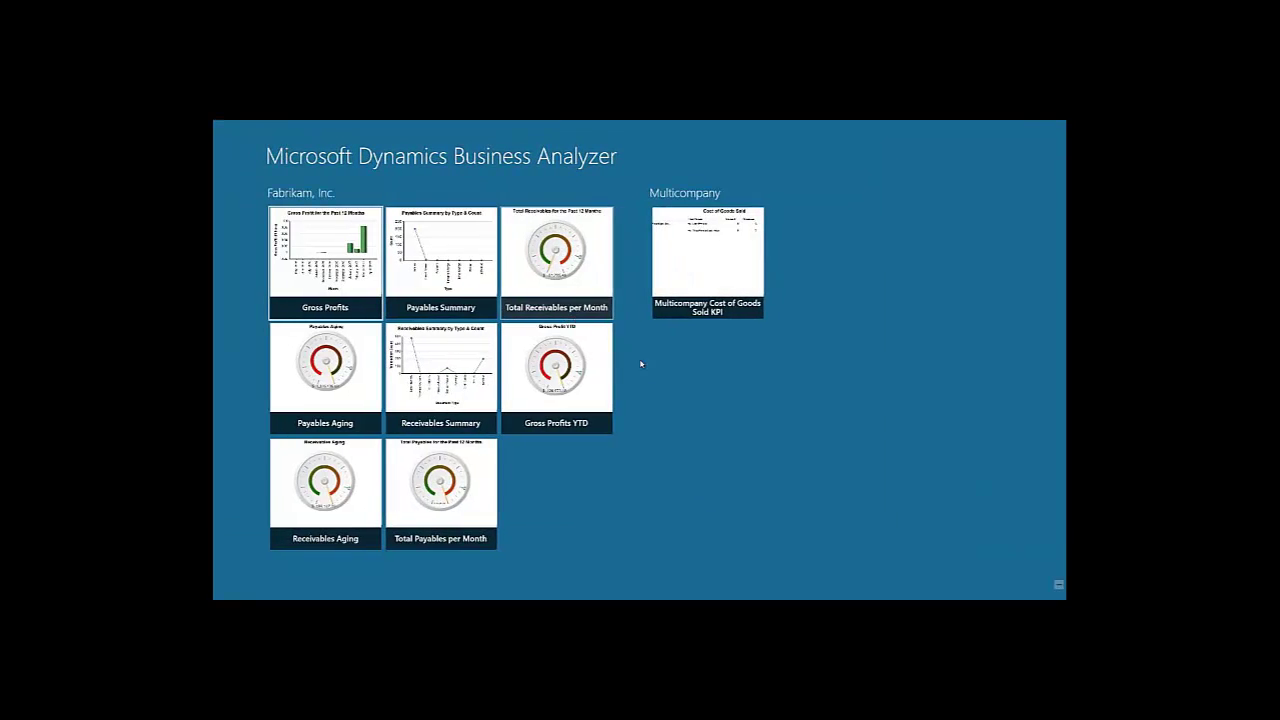
- Navigate to Fabrikam, Inc.'s Financial charts and KPIs in the report selection
right_click(690, 396)
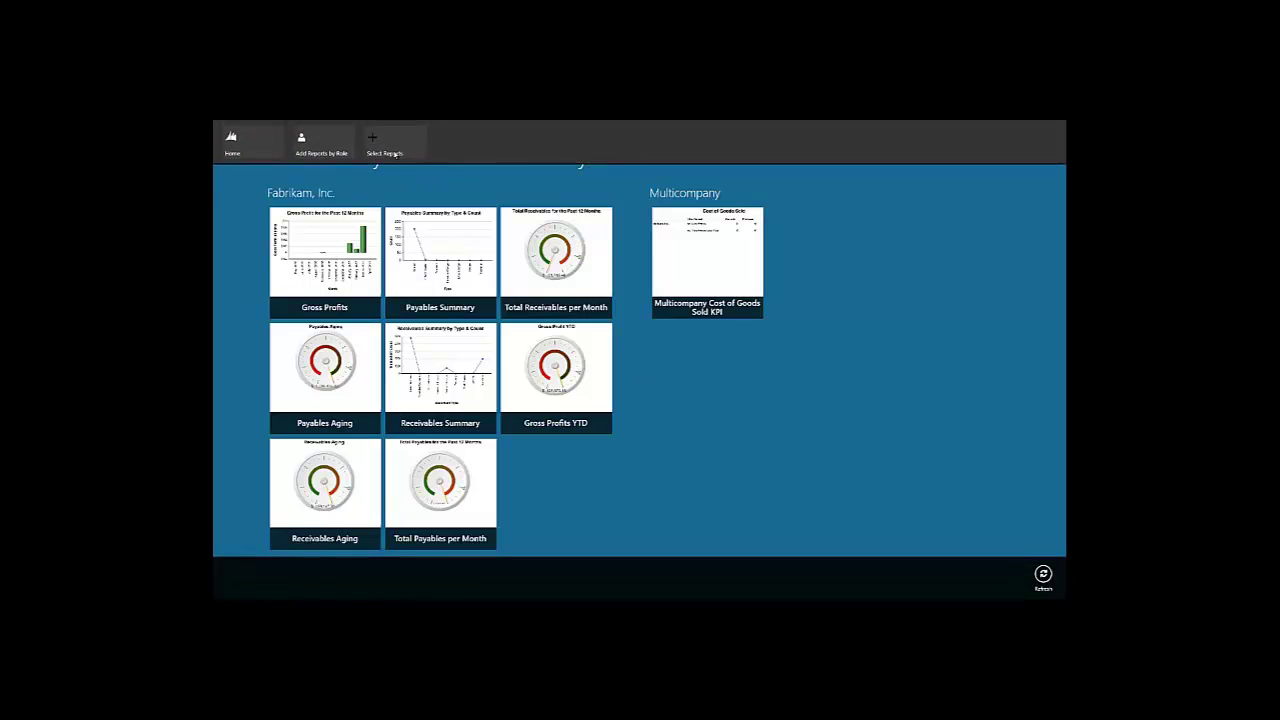
left_click(462, 186)
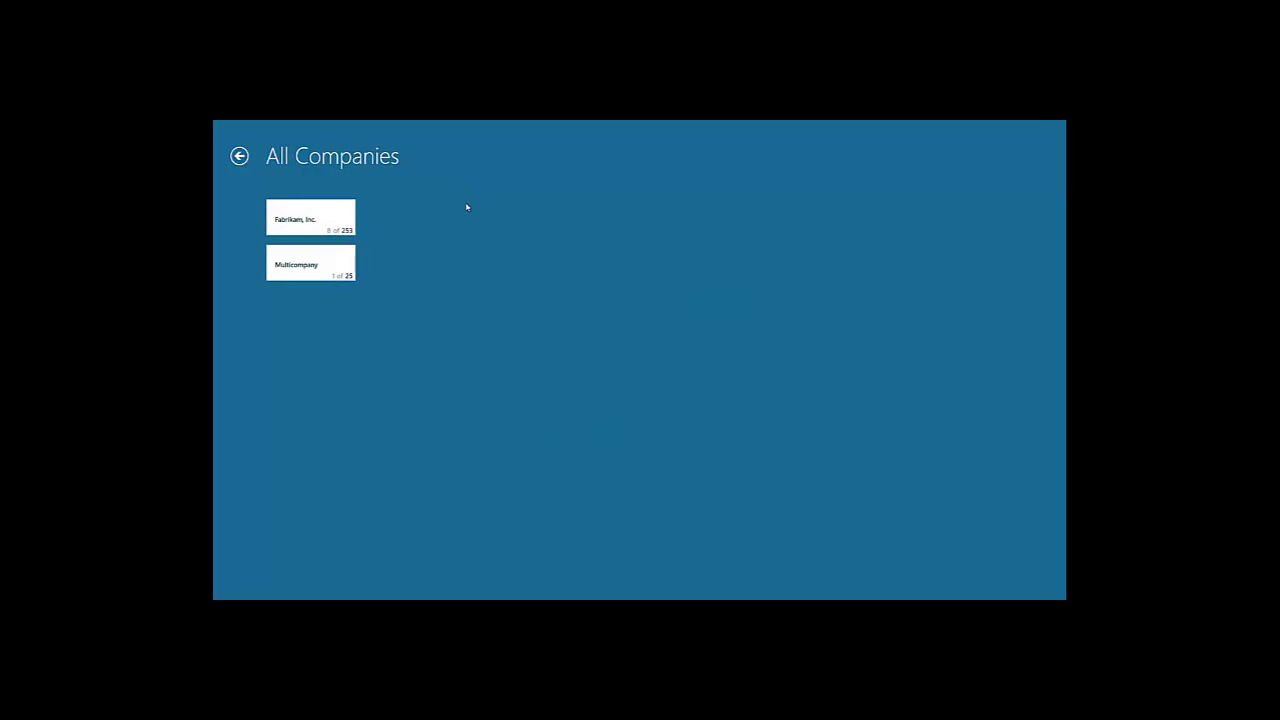
left_click(320, 222)
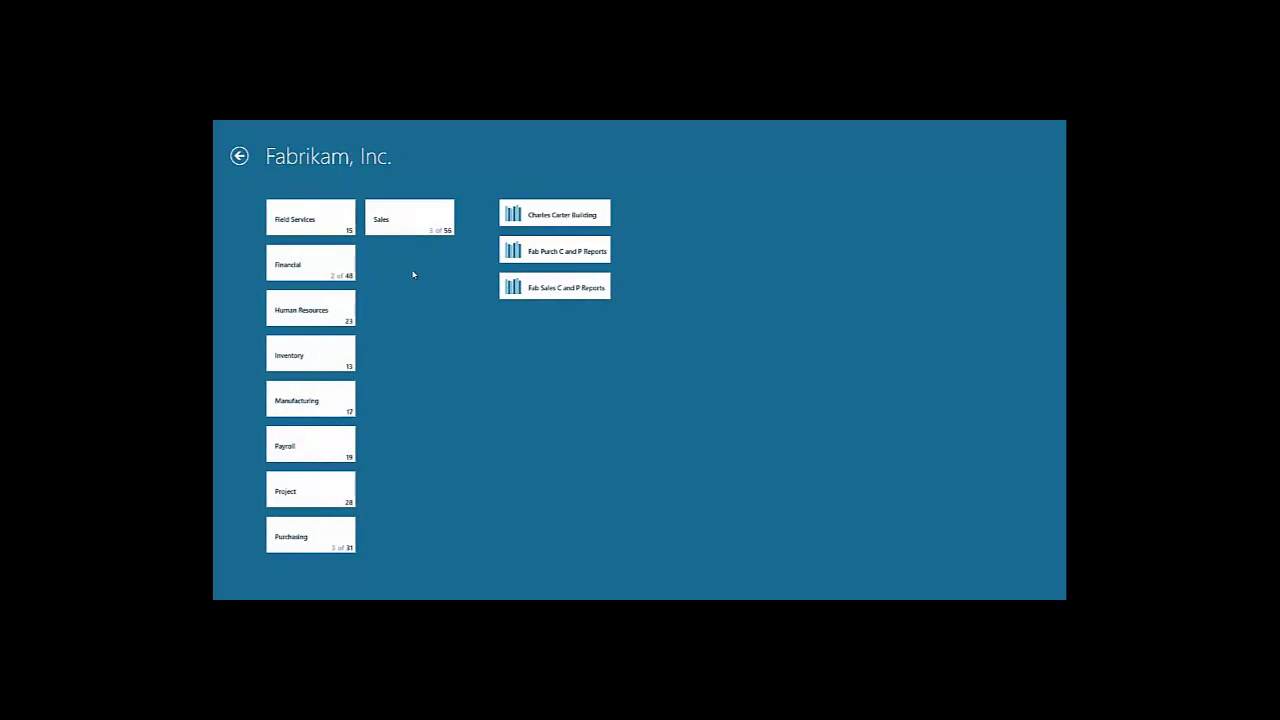
left_click(336, 268)
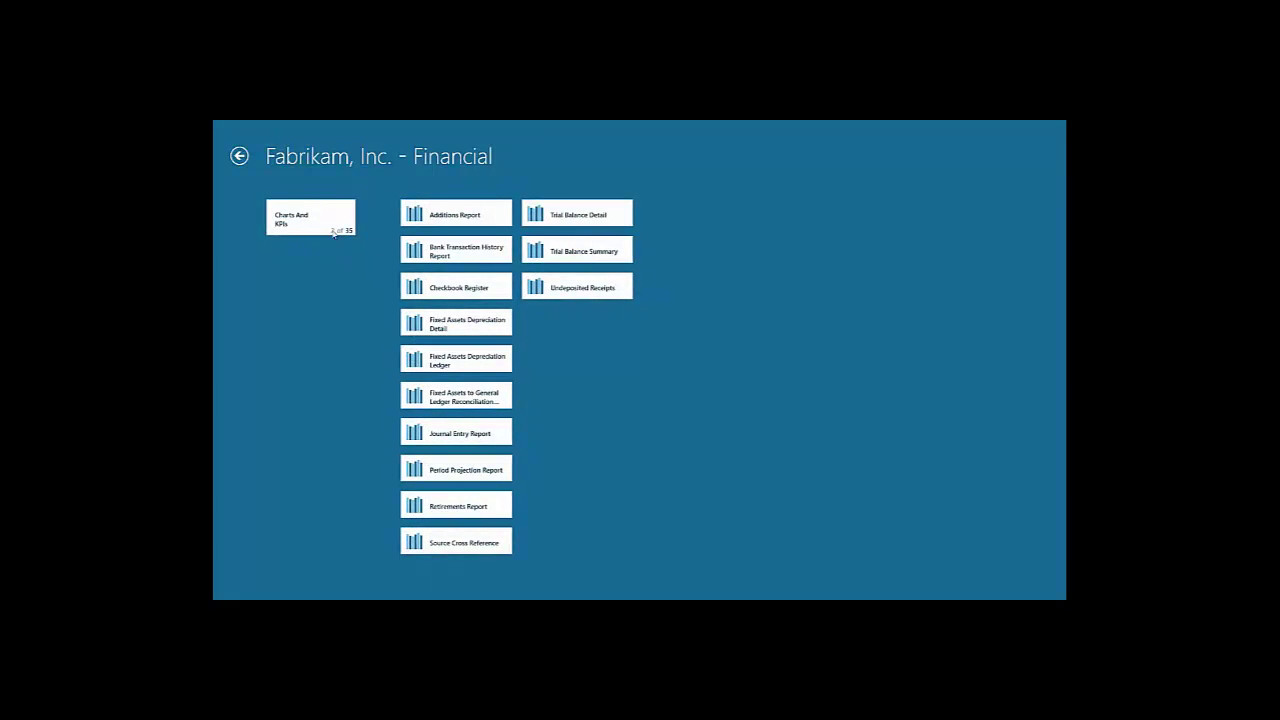
left_click(337, 226)
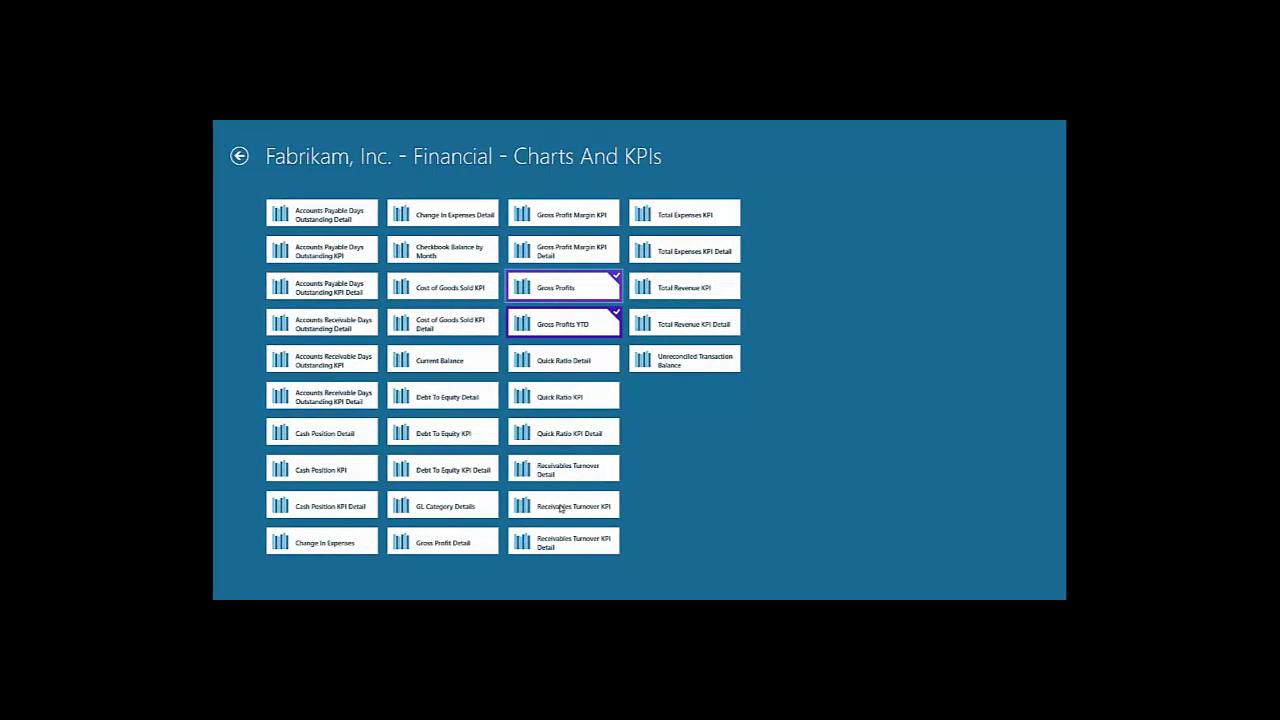
- Uncheck Gross Profits and Gross Profits YTD, then go to Fabrikam's Sales reports
right_click(568, 295)
right_click(574, 322)
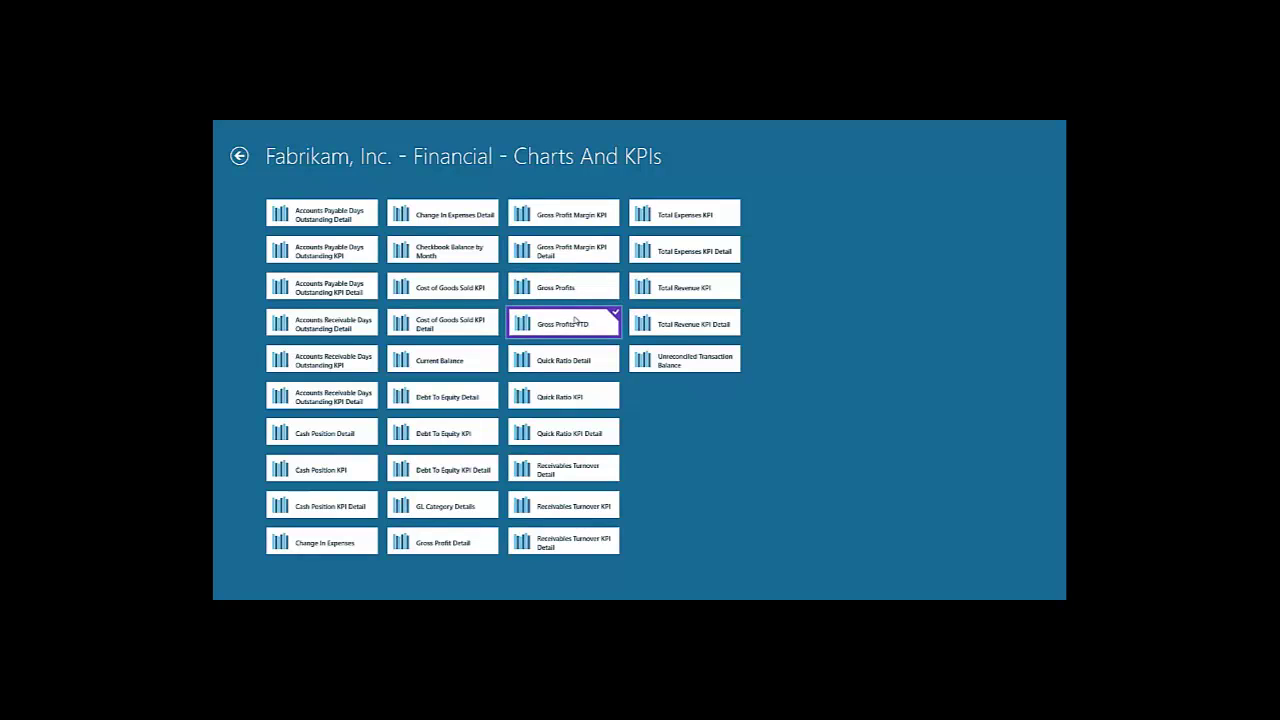
left_click(239, 156)
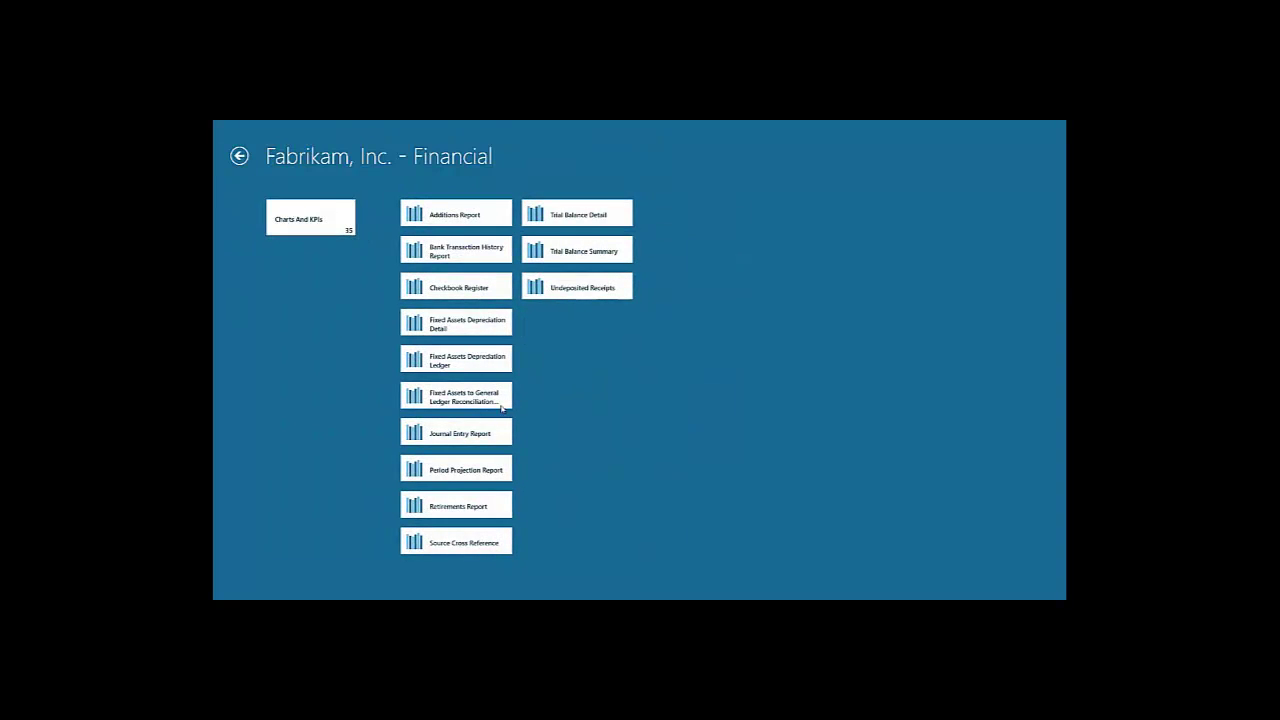
left_click(239, 156)
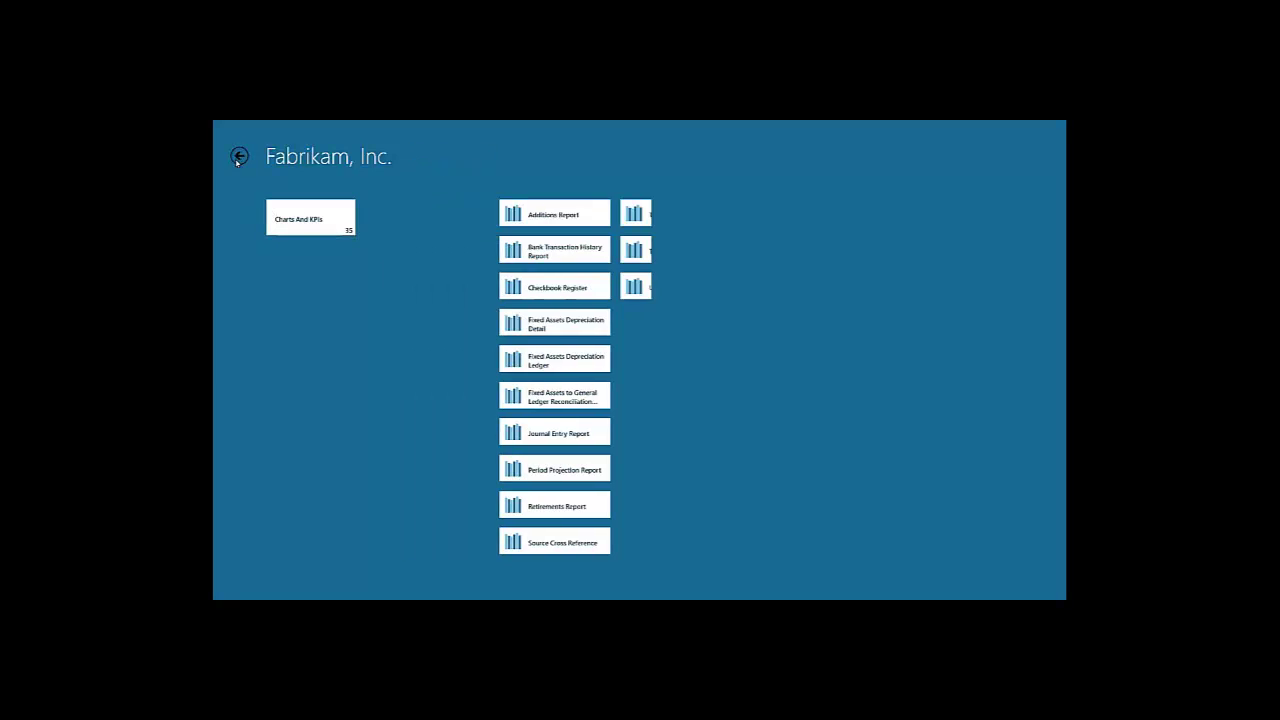
left_click(400, 226)
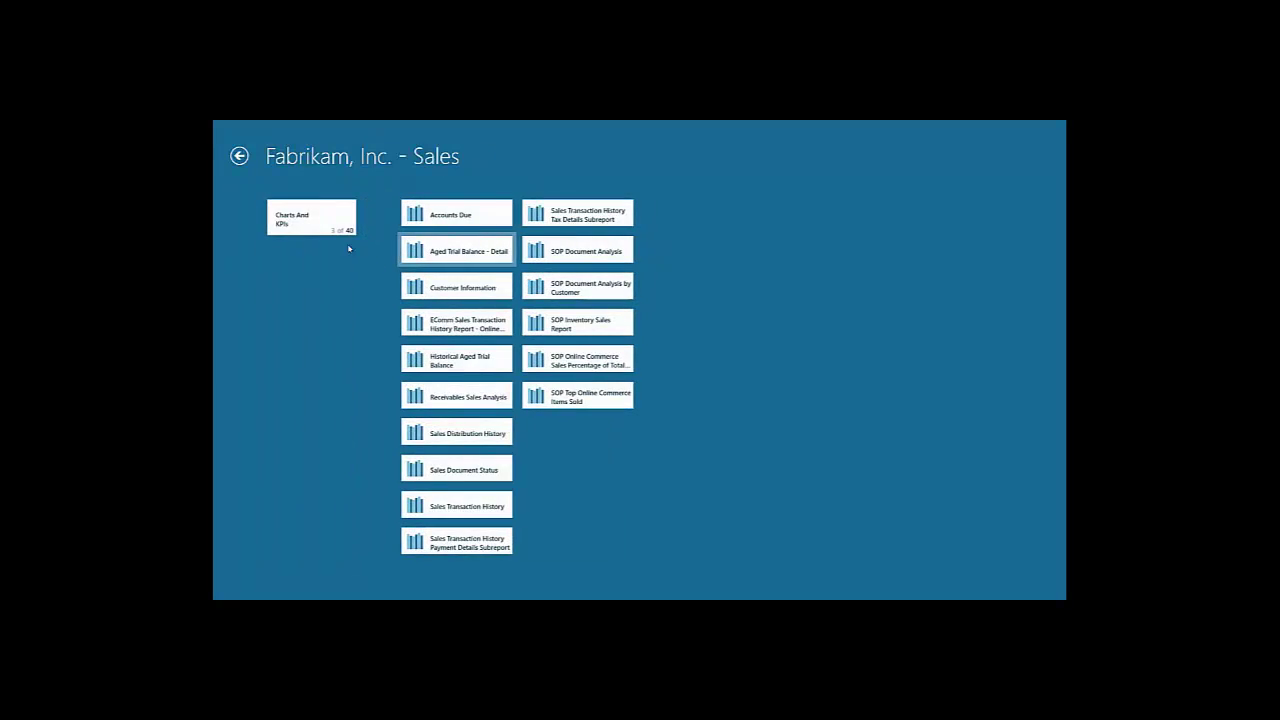
- Select all 40 Fabrikam Sales charts and KPIs and back out to the home page
left_click(310, 220)
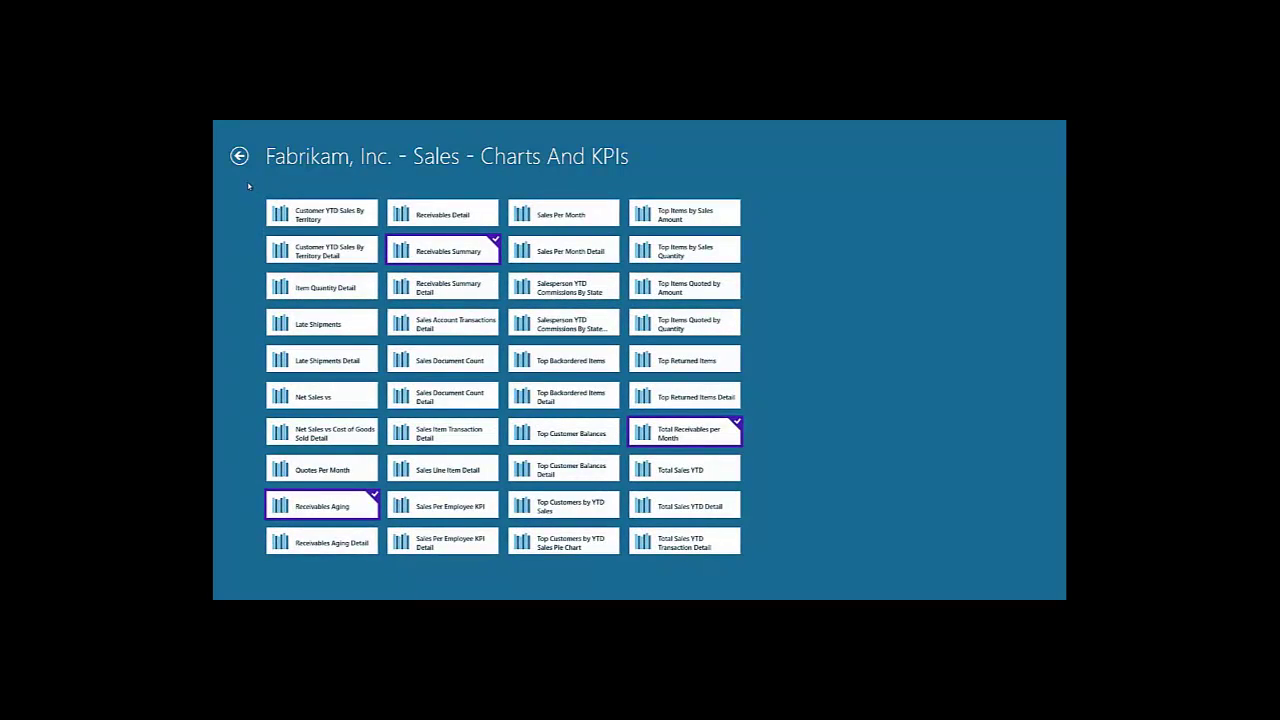
right_click(914, 417)
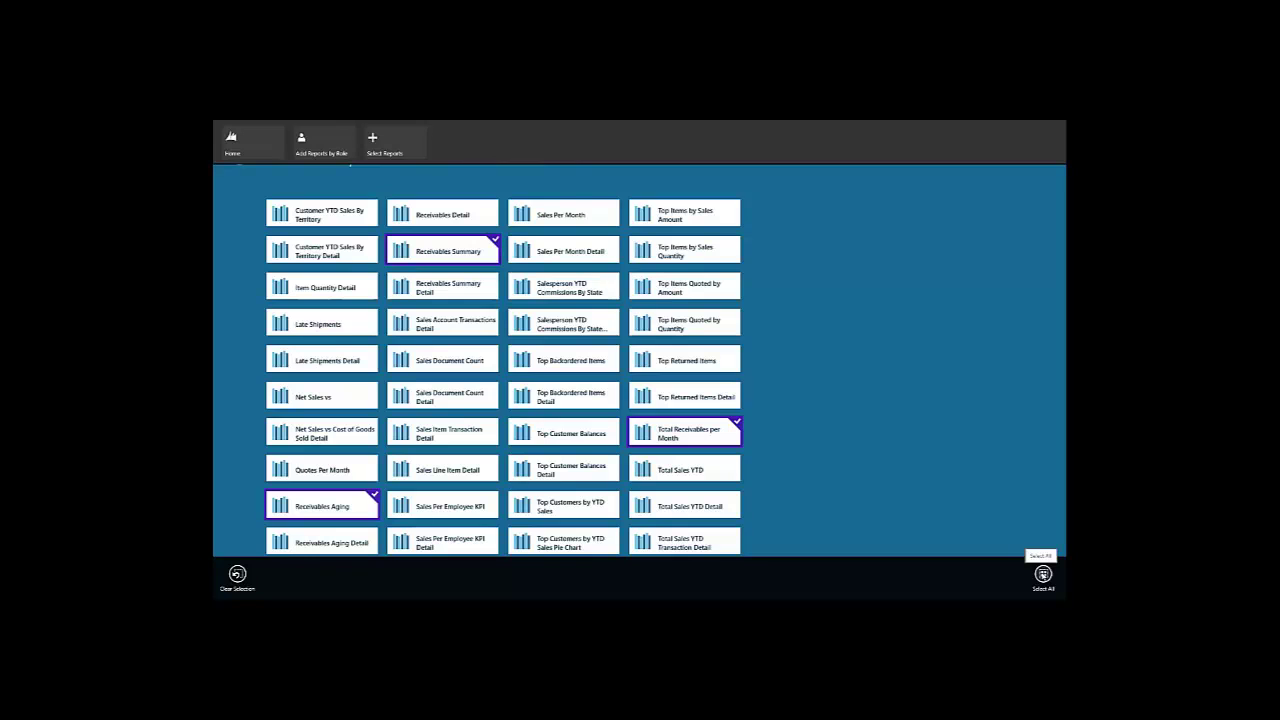
left_click(1043, 574)
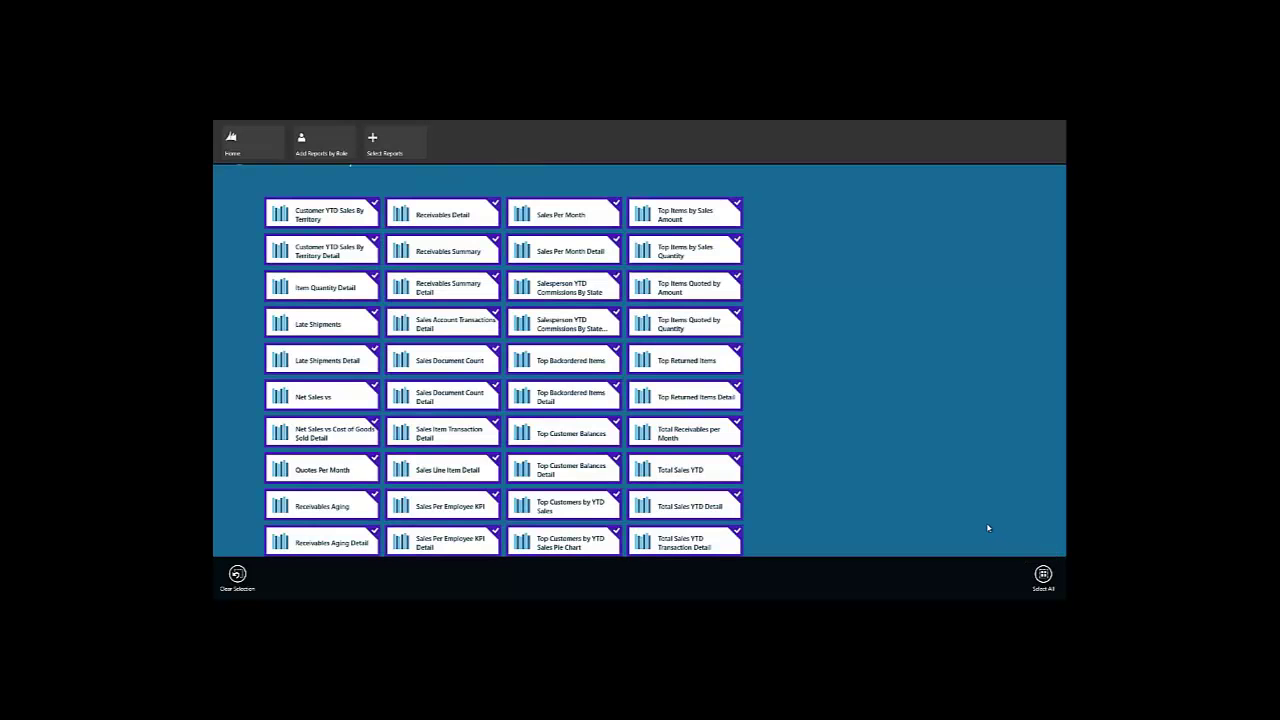
left_click(239, 180)
left_click(239, 156)
left_click(239, 156)
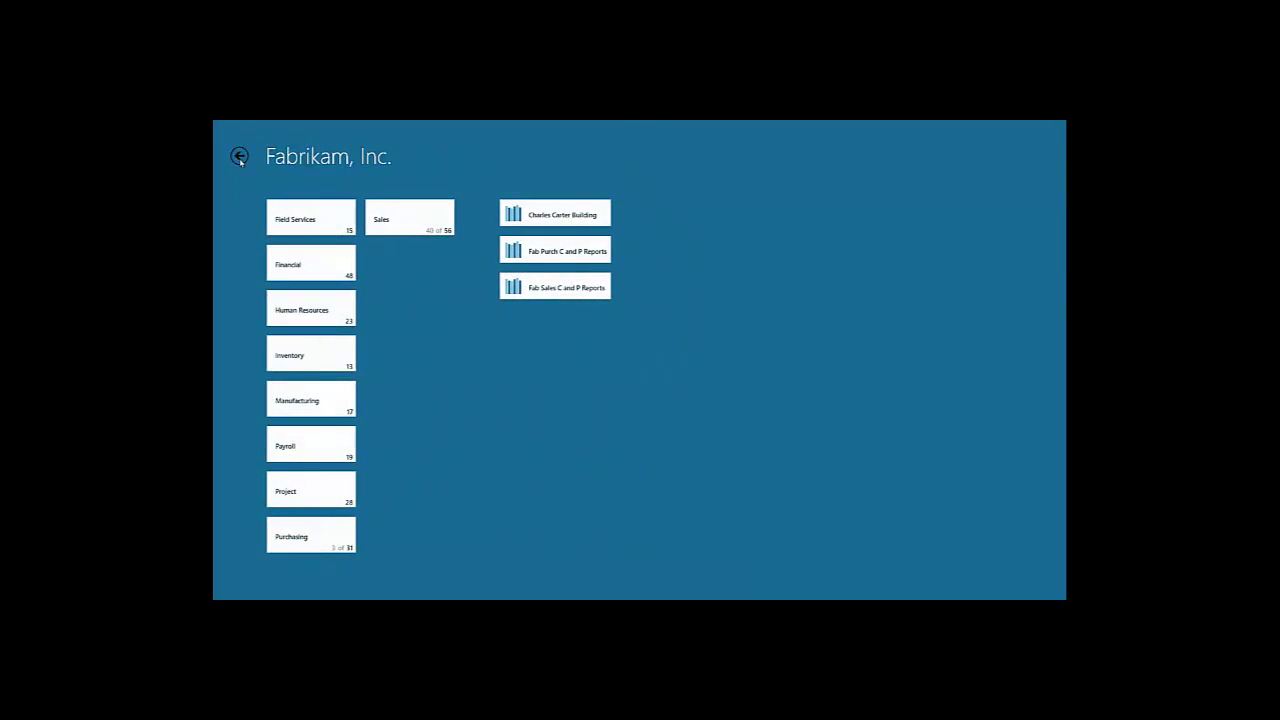
left_click(239, 156)
left_click(239, 156)
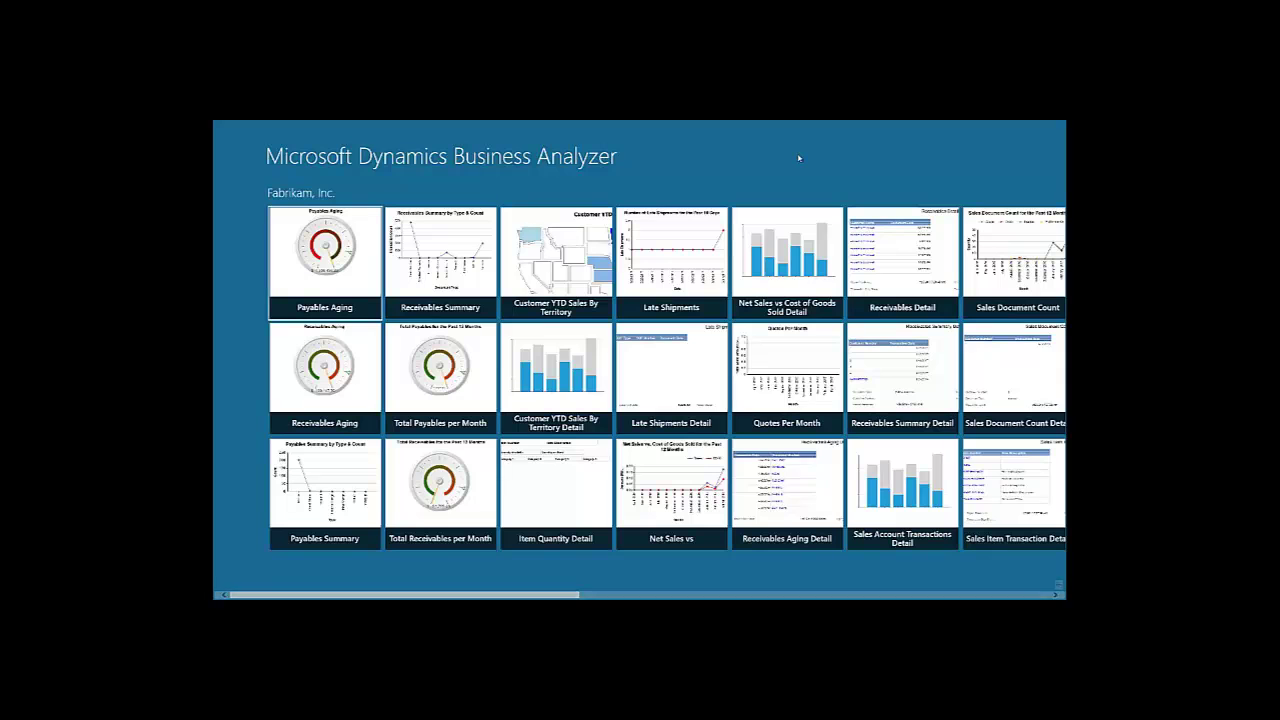
- View Top Customer Balances and Top Customers by YTD Sales, then return home to choose reports
scroll(675, 380, "right", 5)
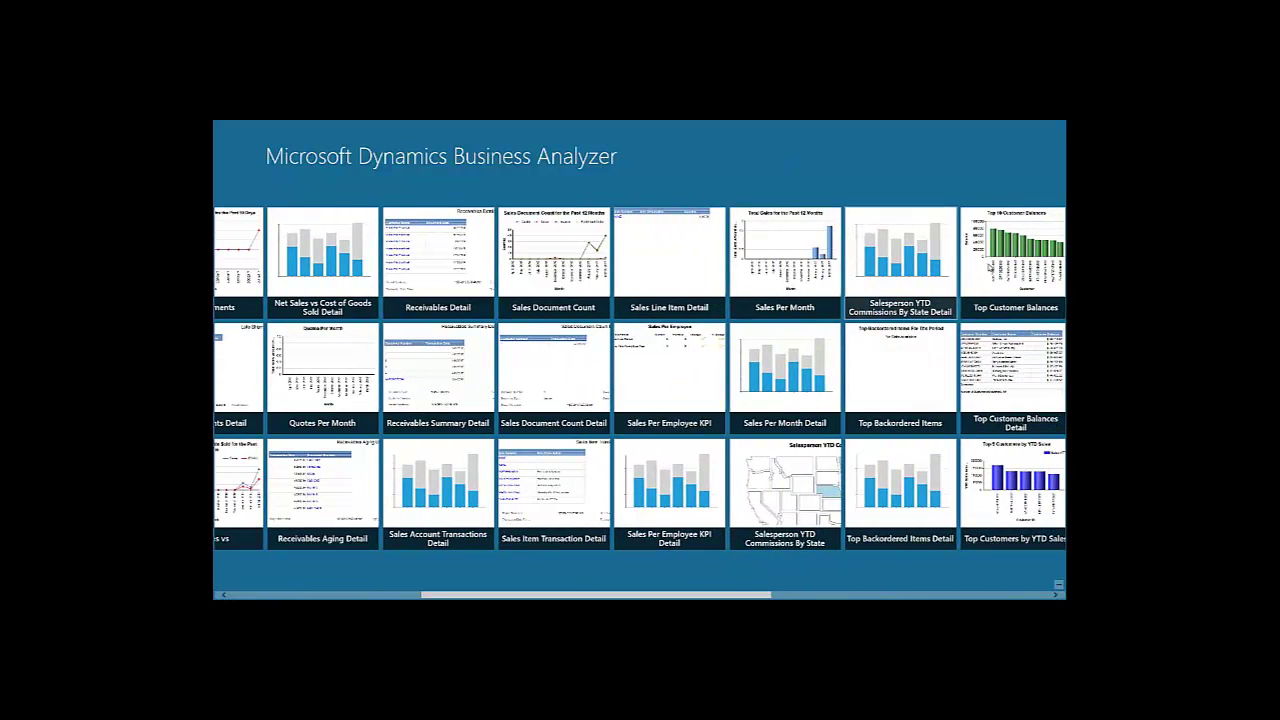
left_click(988, 266)
right_click(890, 492)
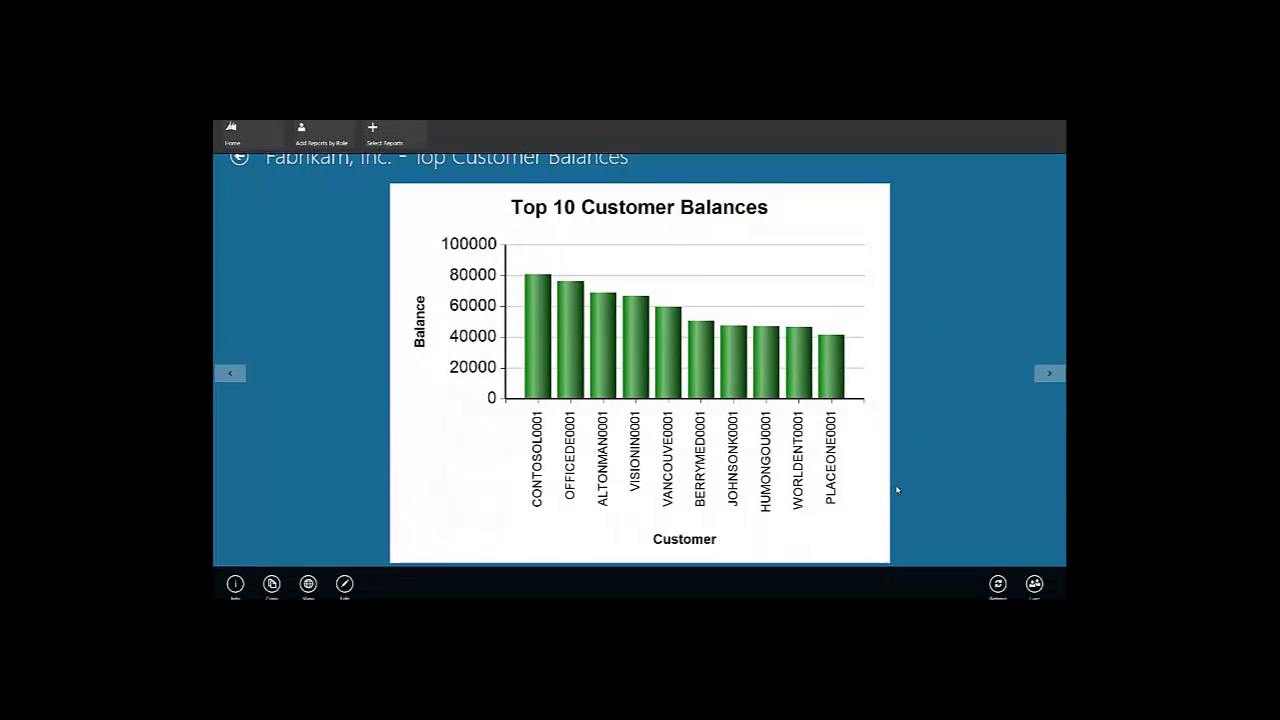
left_click(1048, 375)
left_click(1048, 375)
left_click(237, 154)
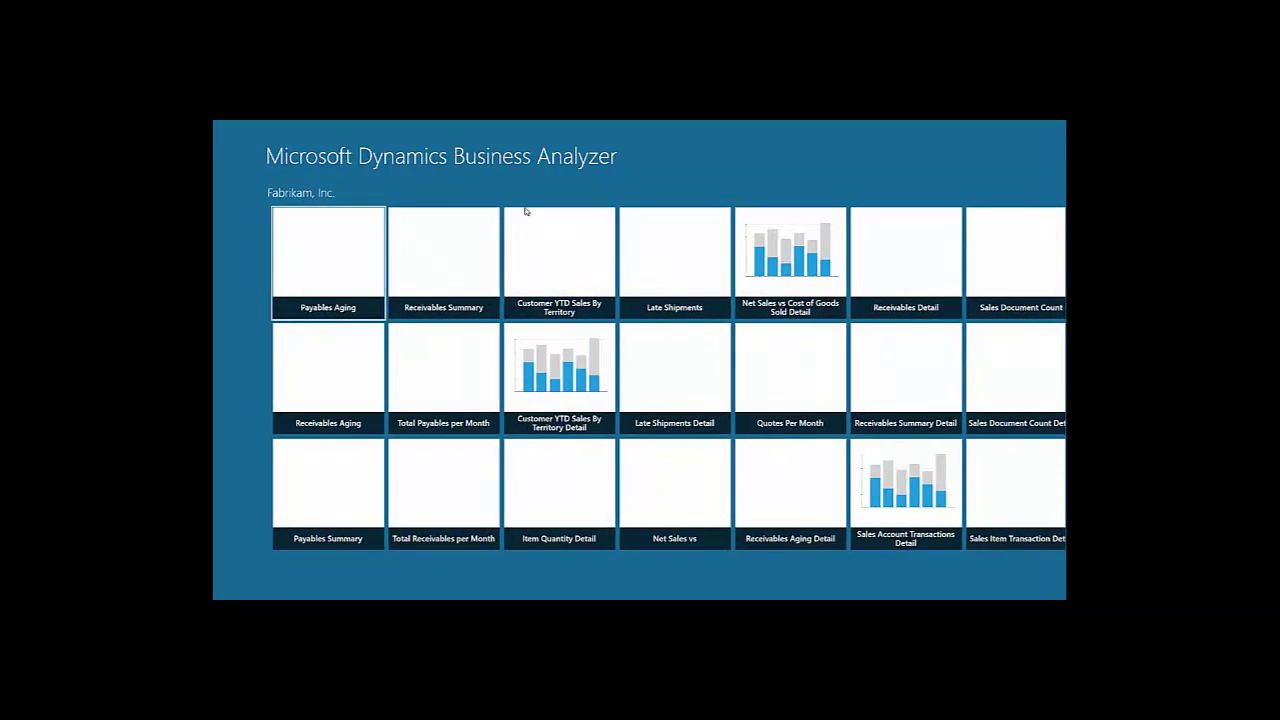
right_click(640, 192)
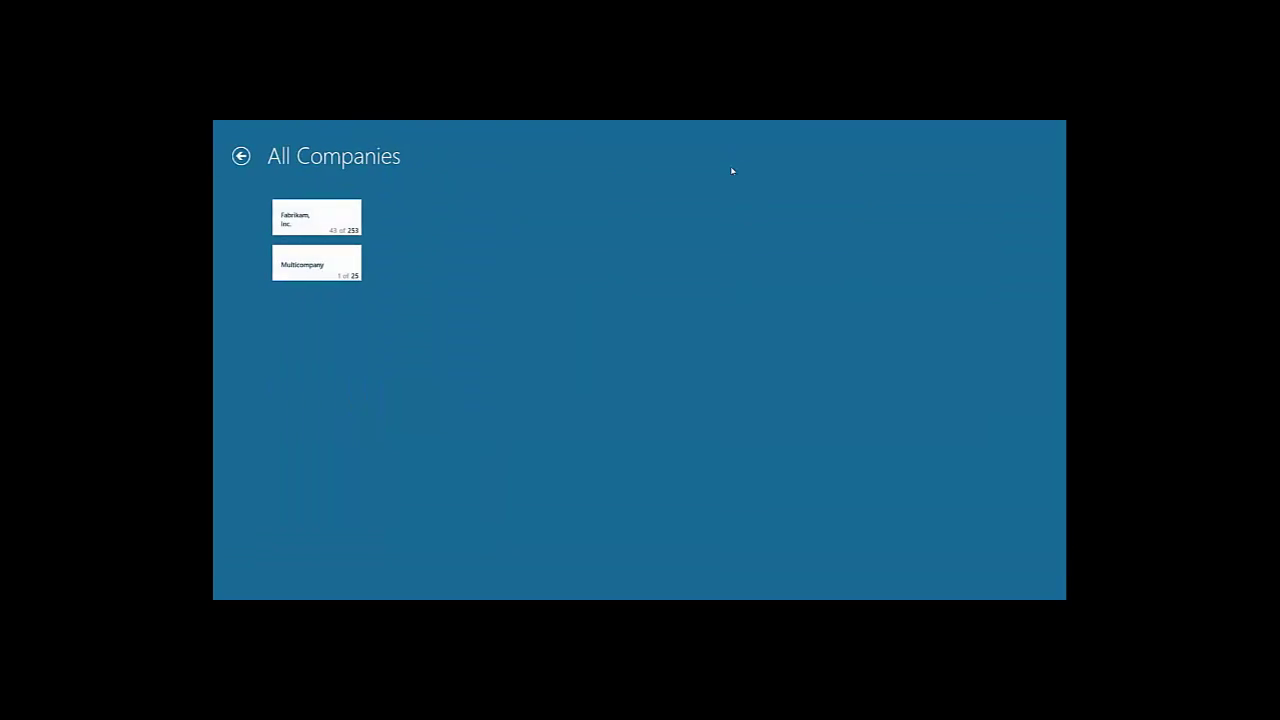
- Deselect Fabrikam, Inc.'s Sales report group, dropping its chosen reports from 43 to 3 of 253
left_click(341, 232)
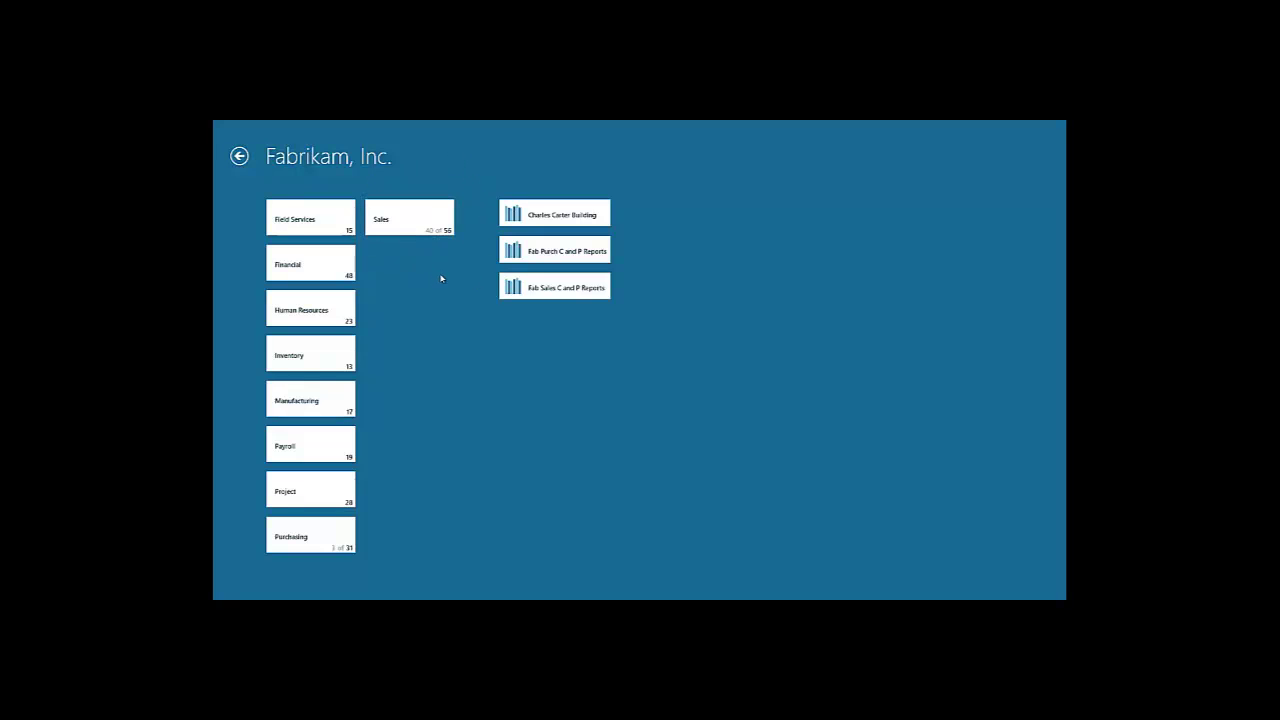
right_click(420, 224)
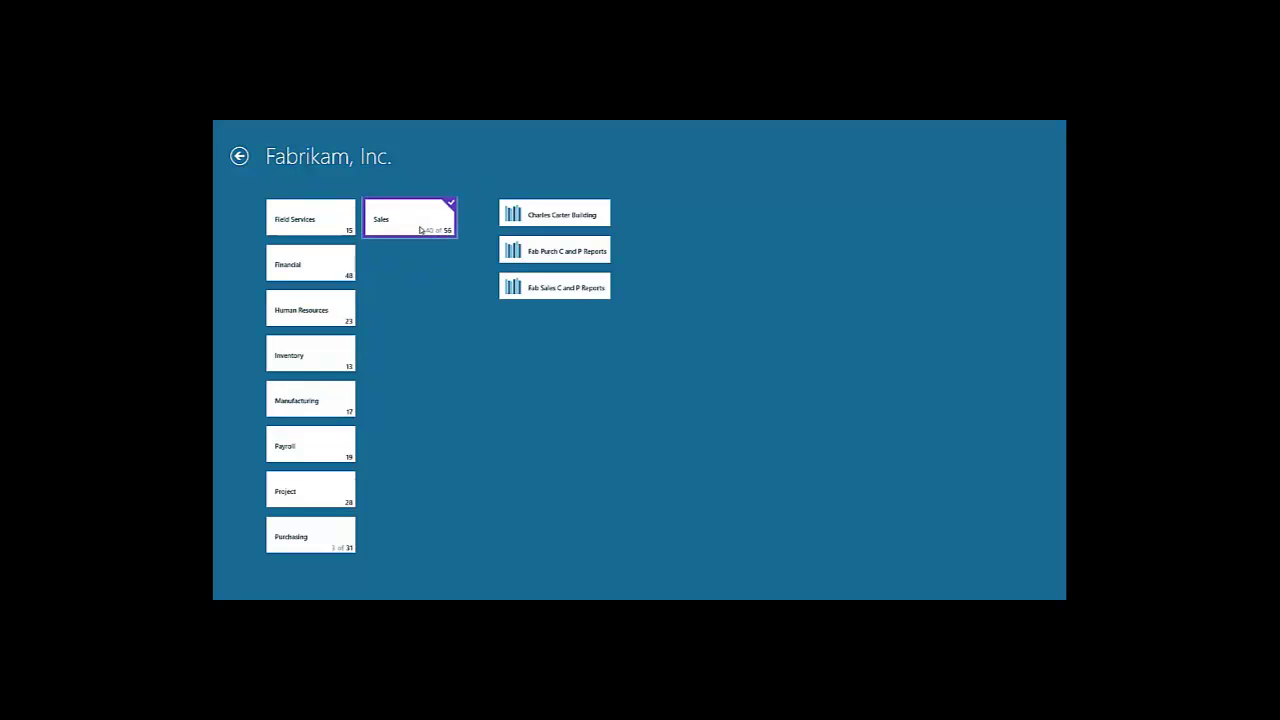
right_click(446, 366)
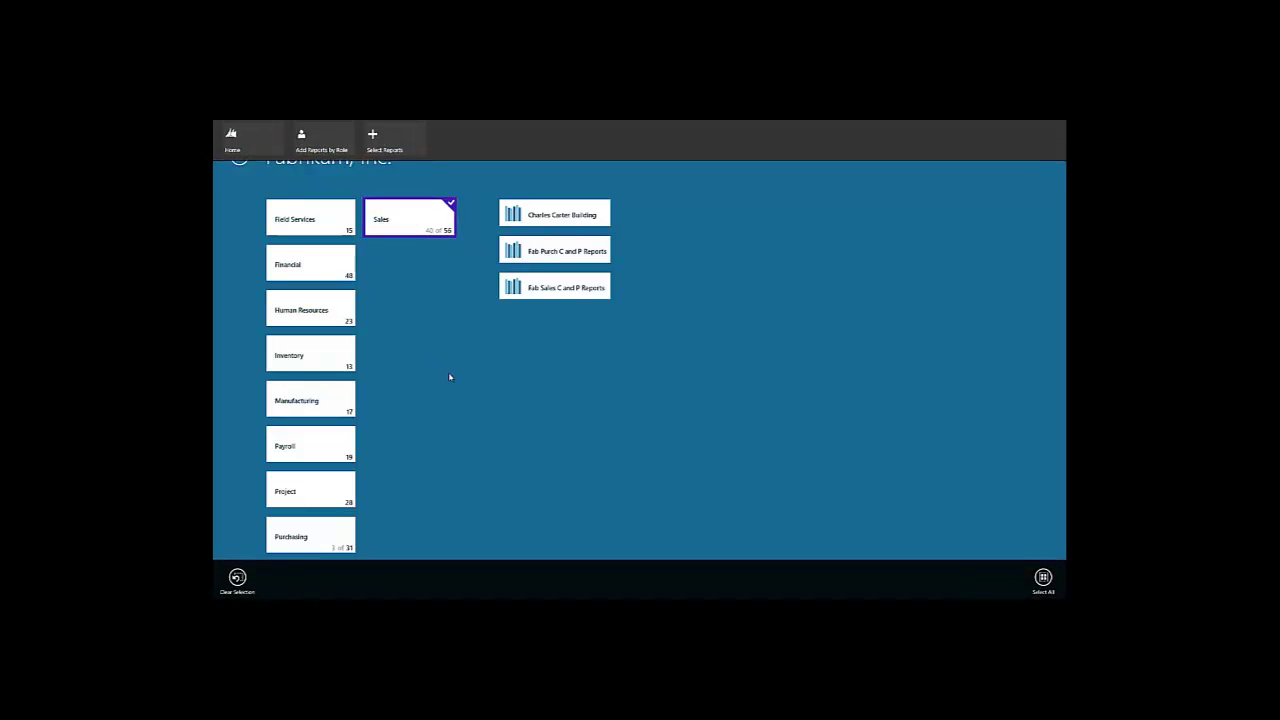
left_click(237, 576)
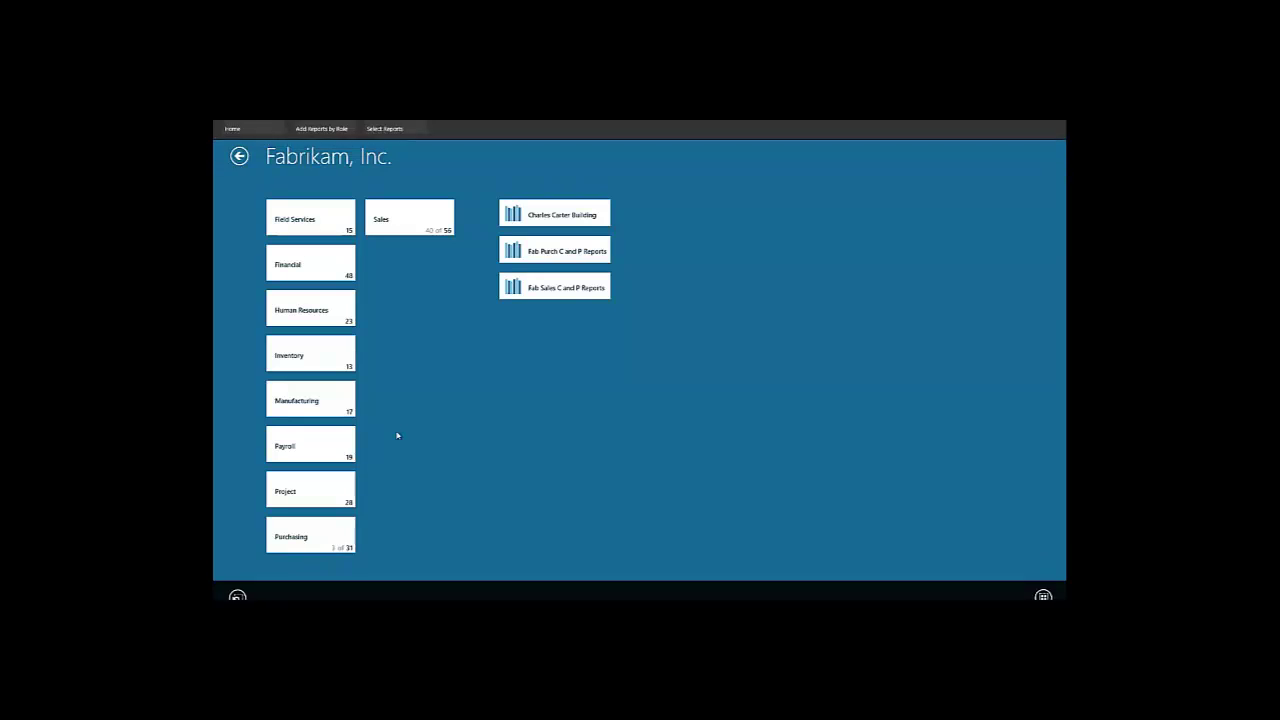
left_click(241, 156)
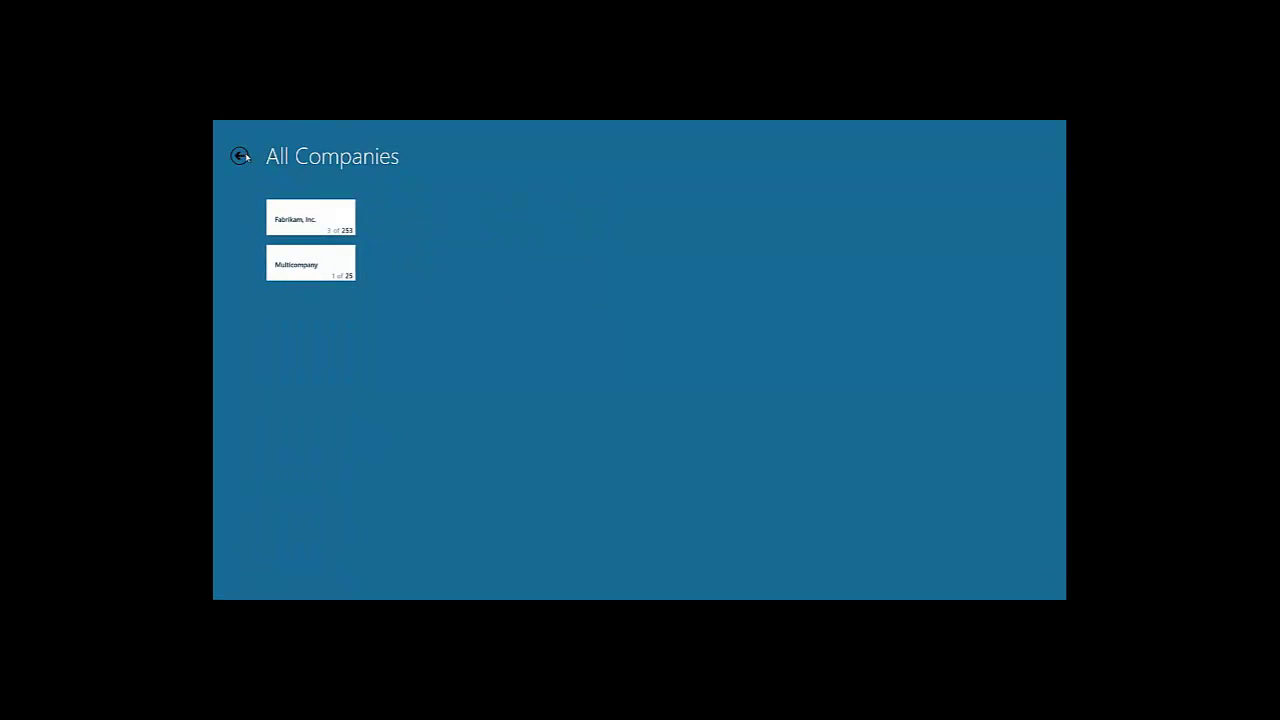